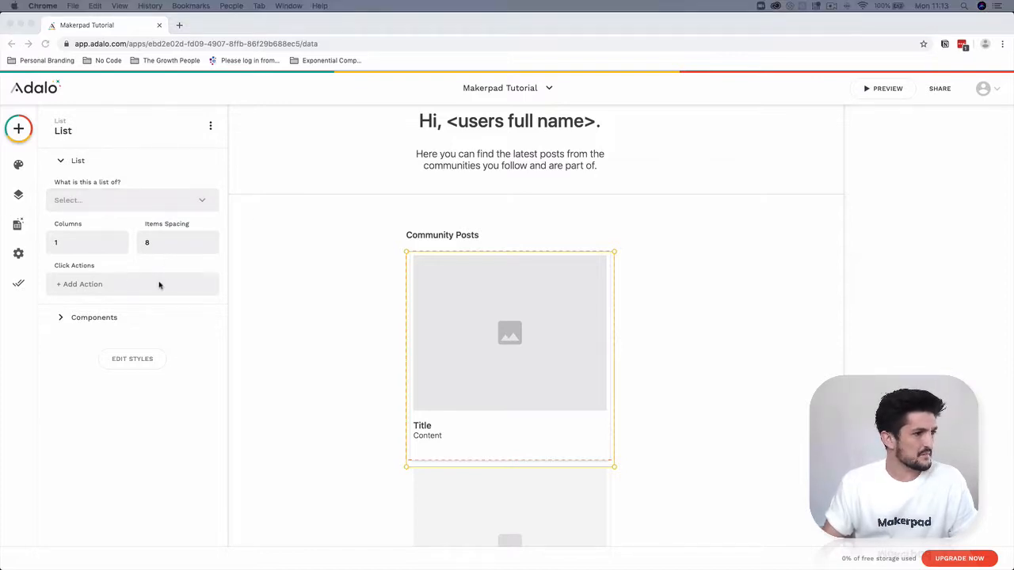
Bind the Community Posts list to the Posts collection, filtered to Logged In User > Communities (Community Members) > Posts
click(545, 267)
click(119, 203)
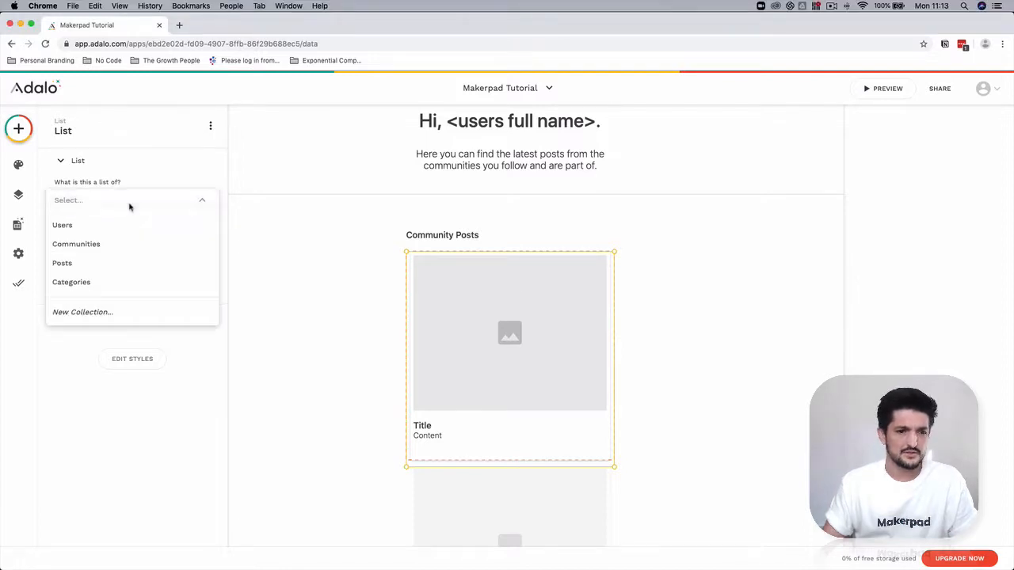
click(113, 264)
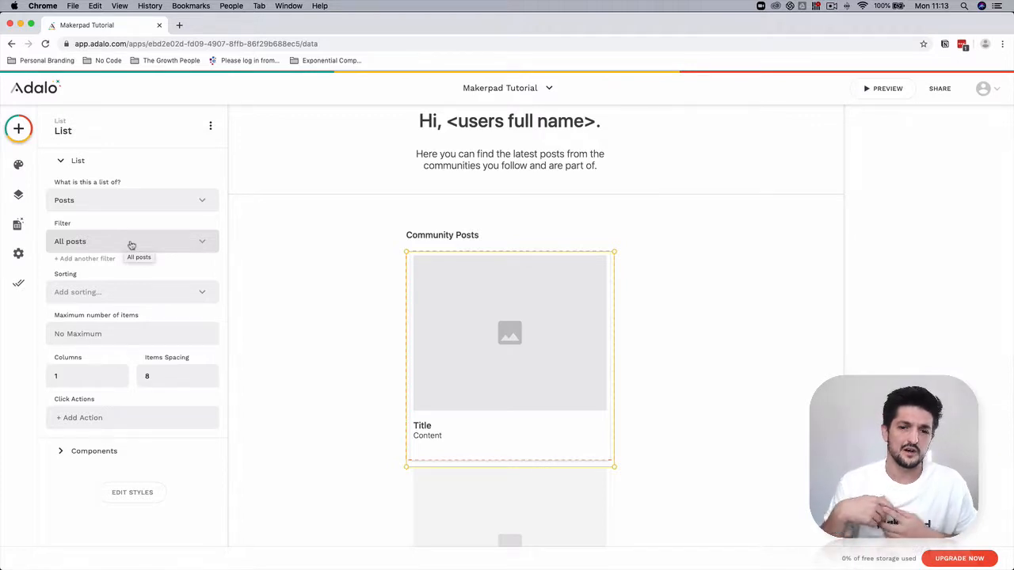
click(132, 242)
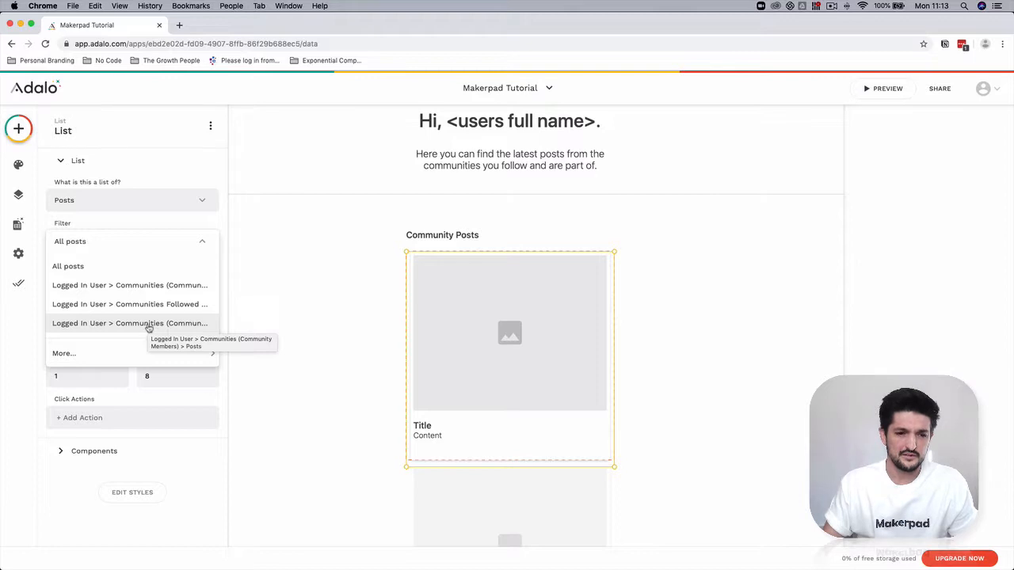
click(149, 325)
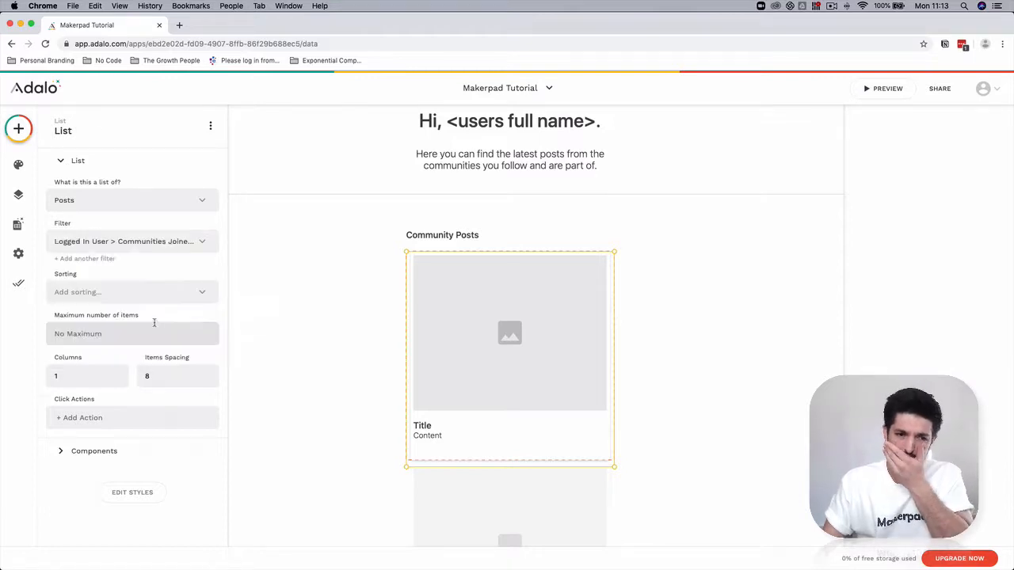
Sort the posts list by Created Date - Newest to Oldest and set its items spacing to 15
click(149, 293)
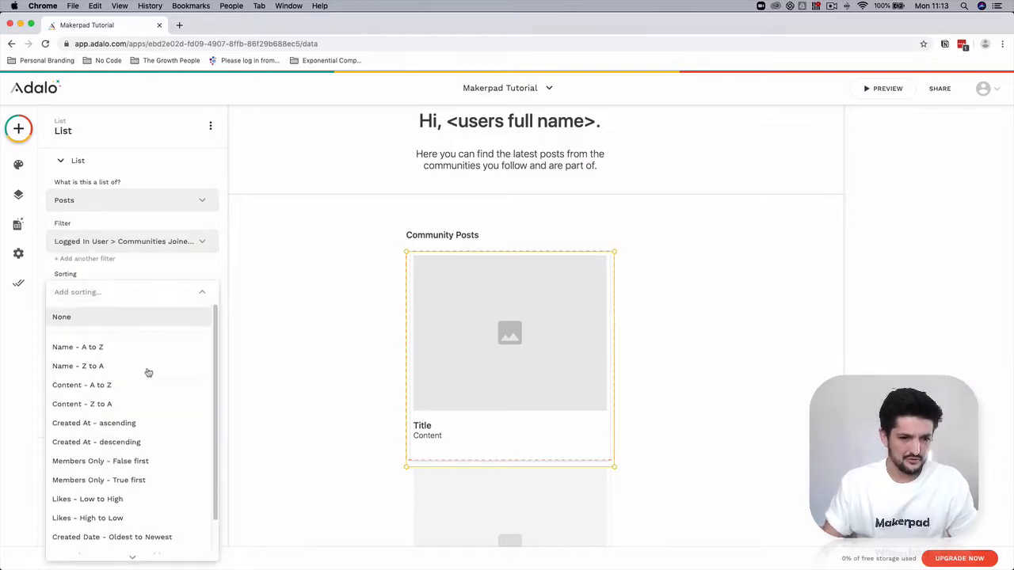
scroll(143, 475, down, 1)
scroll(139, 482, down, 1)
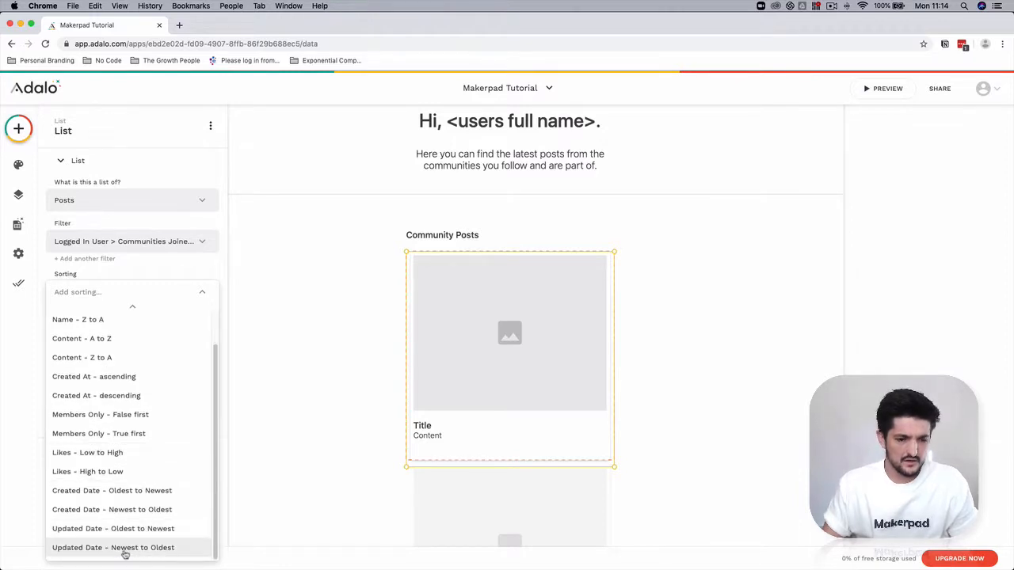
click(127, 511)
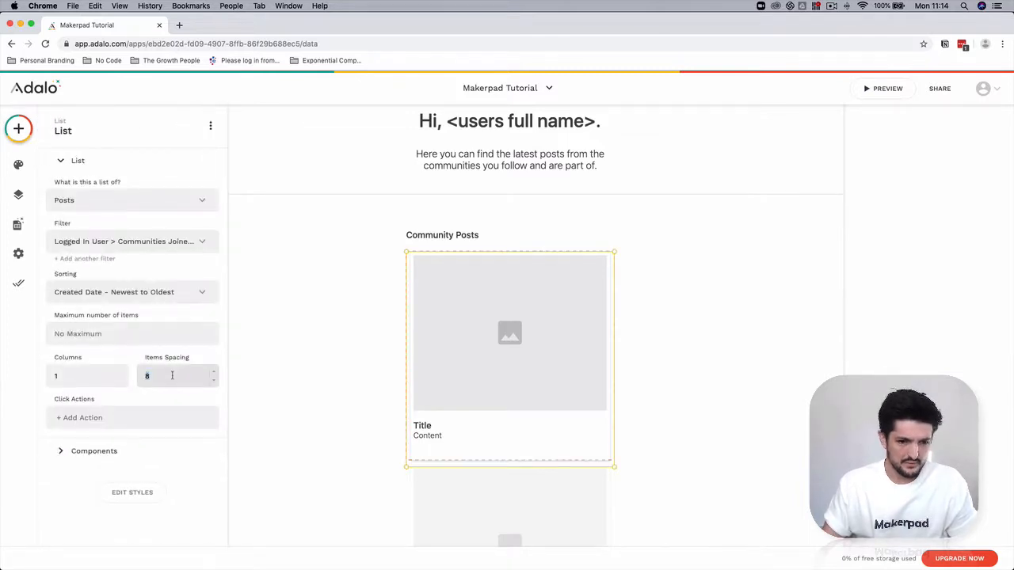
text(15)
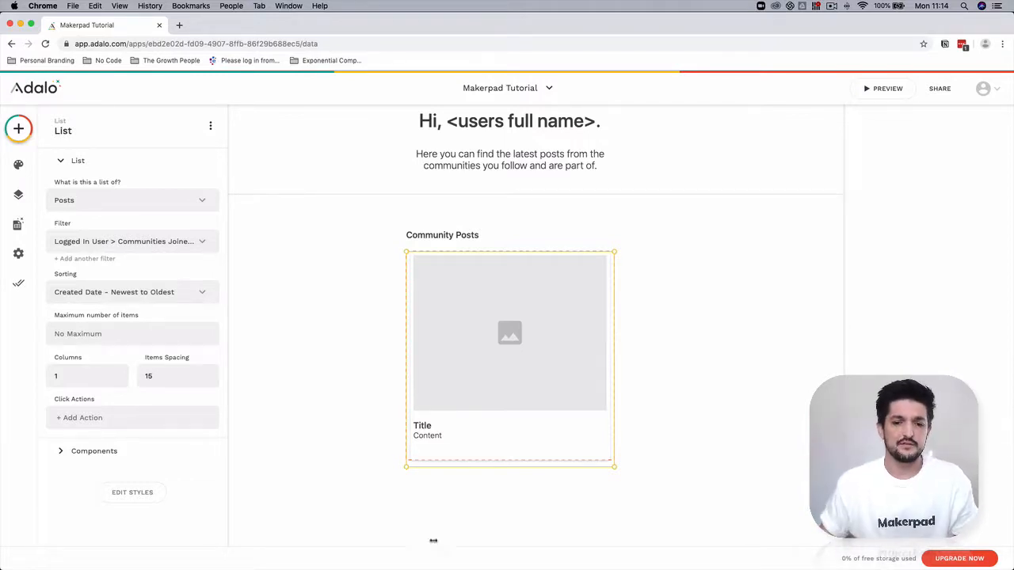
click(697, 346)
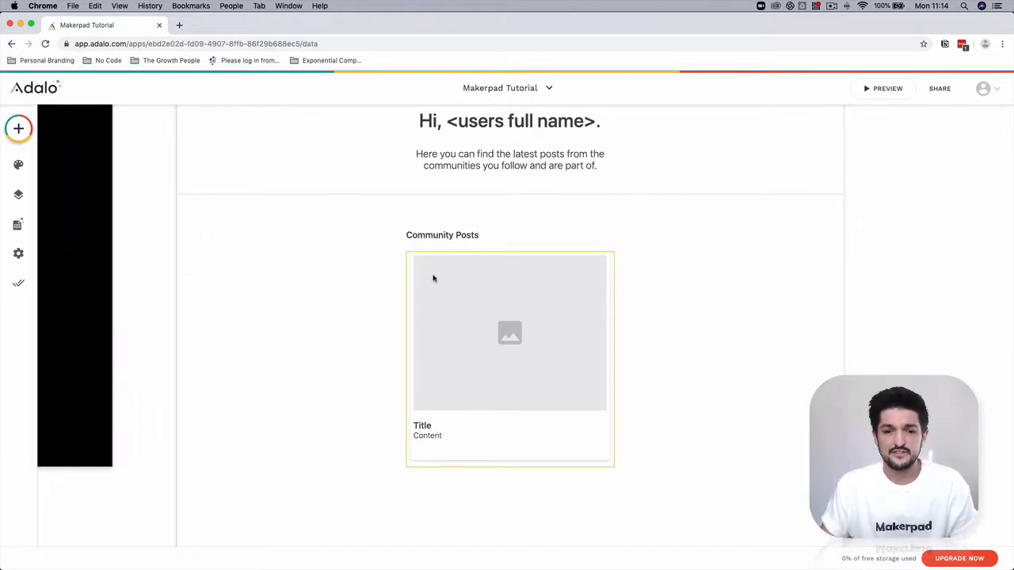
Set the post card's image to the dynamic image Current Post > Content Image
click(478, 309)
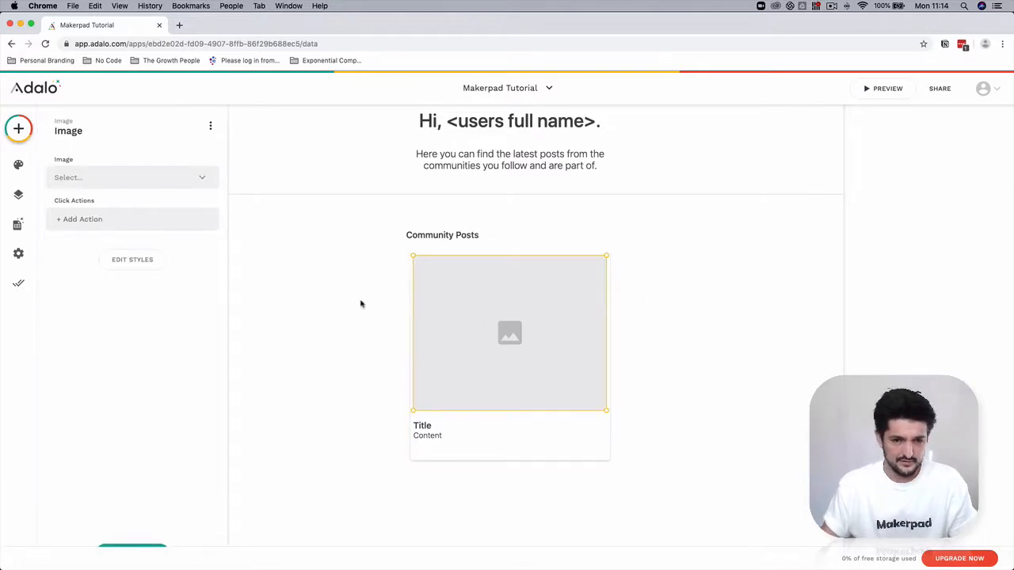
click(663, 348)
click(489, 341)
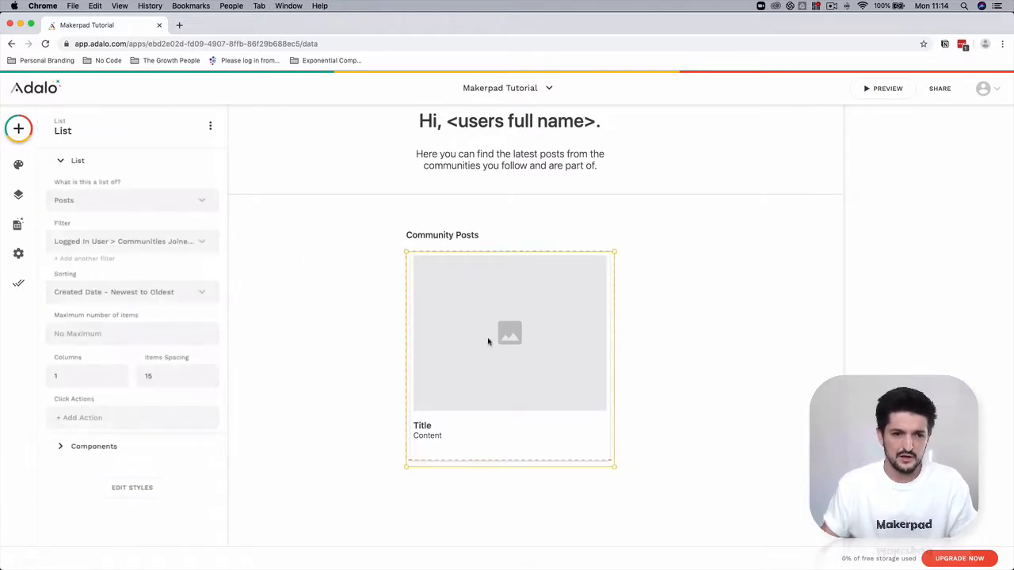
click(488, 342)
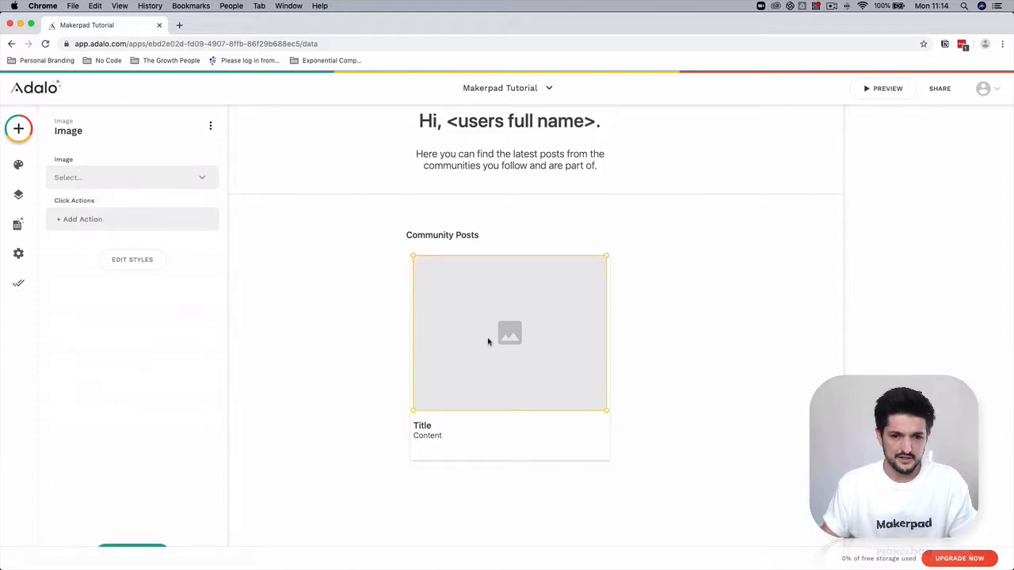
click(127, 177)
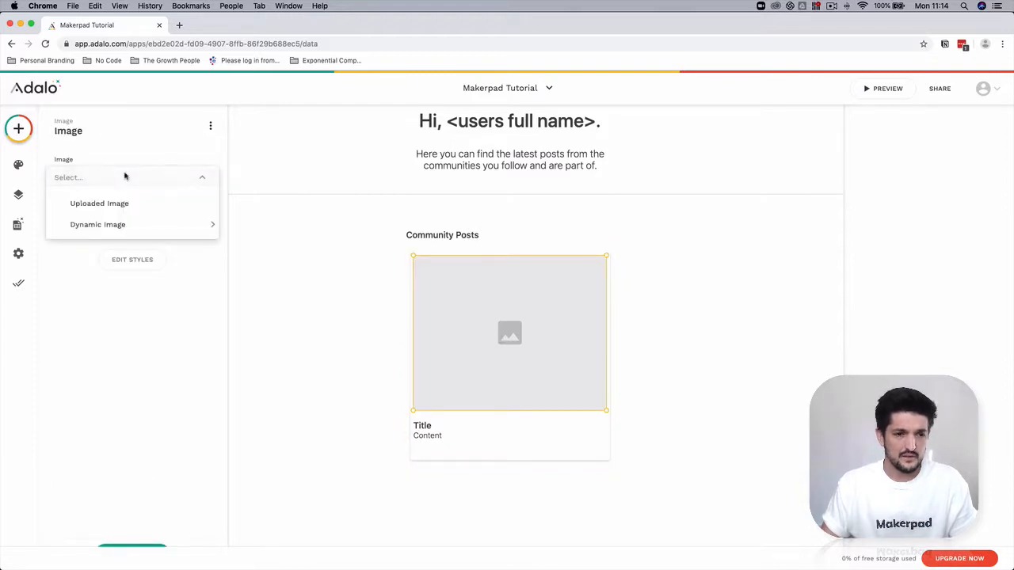
mouse_move(133, 236)
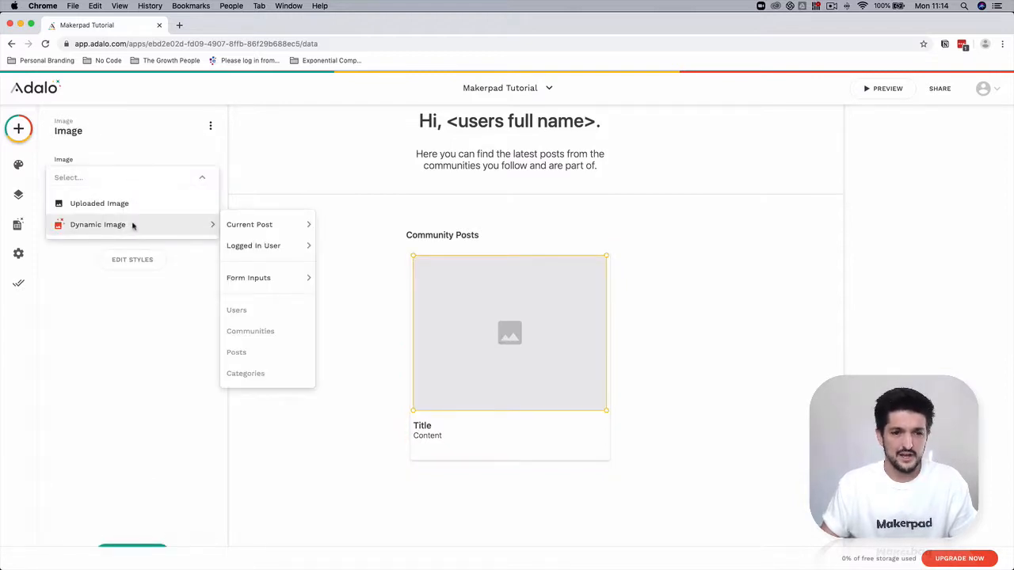
mouse_move(263, 225)
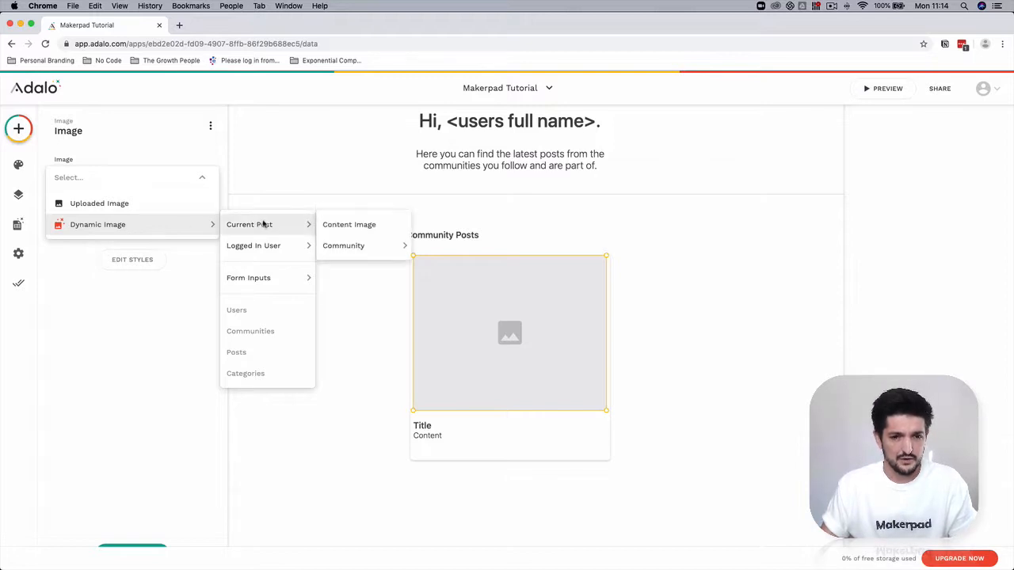
click(359, 228)
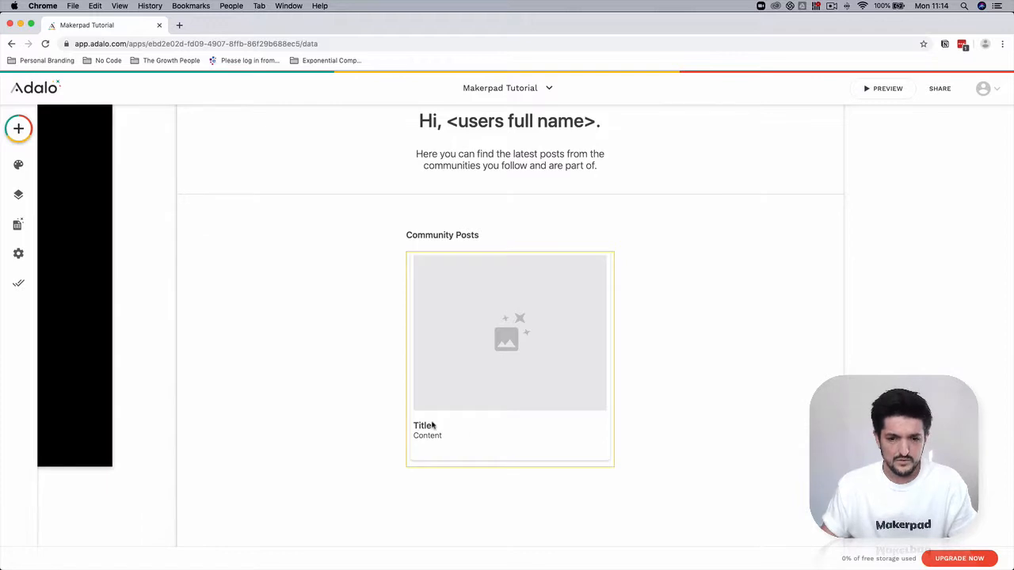
Replace the card's Title text with the dynamic value Current Post > Name
click(424, 425)
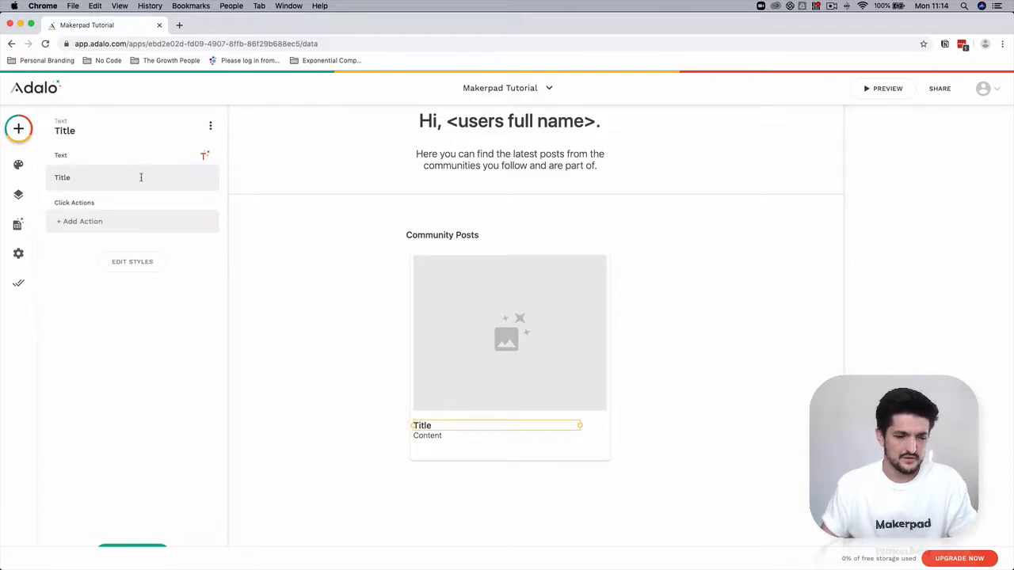
double_click(113, 175)
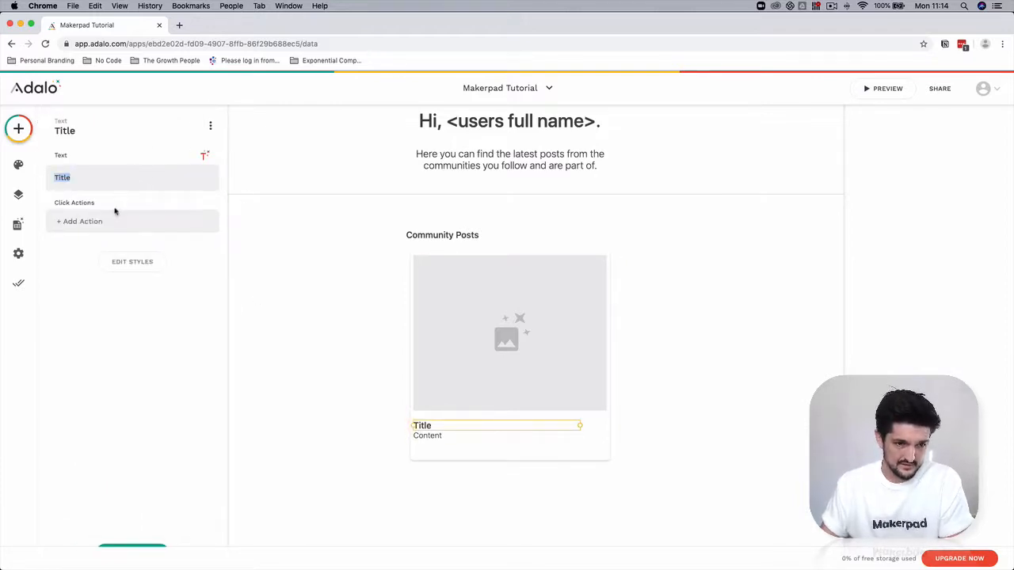
key(BackSpace)
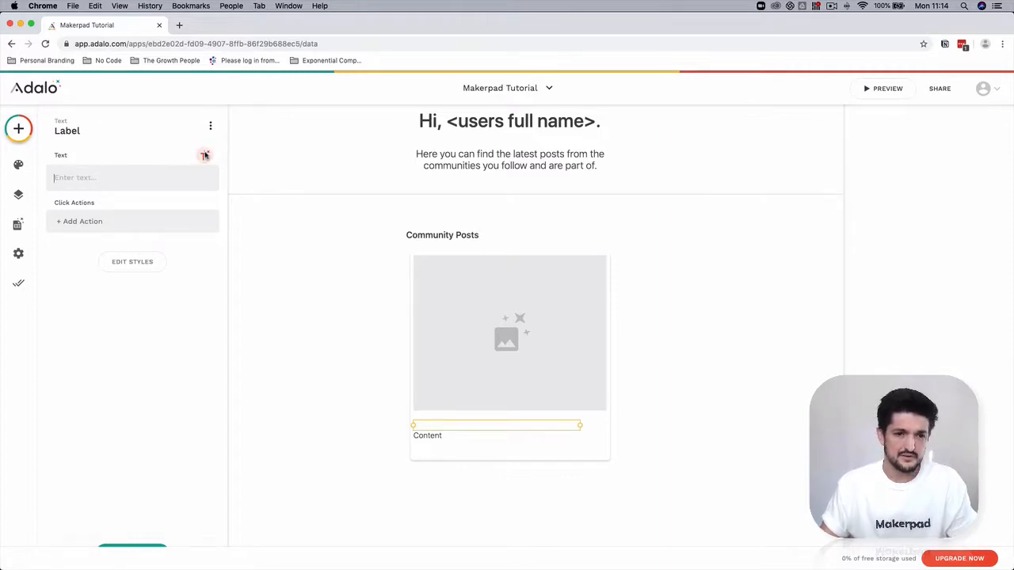
click(205, 156)
click(141, 160)
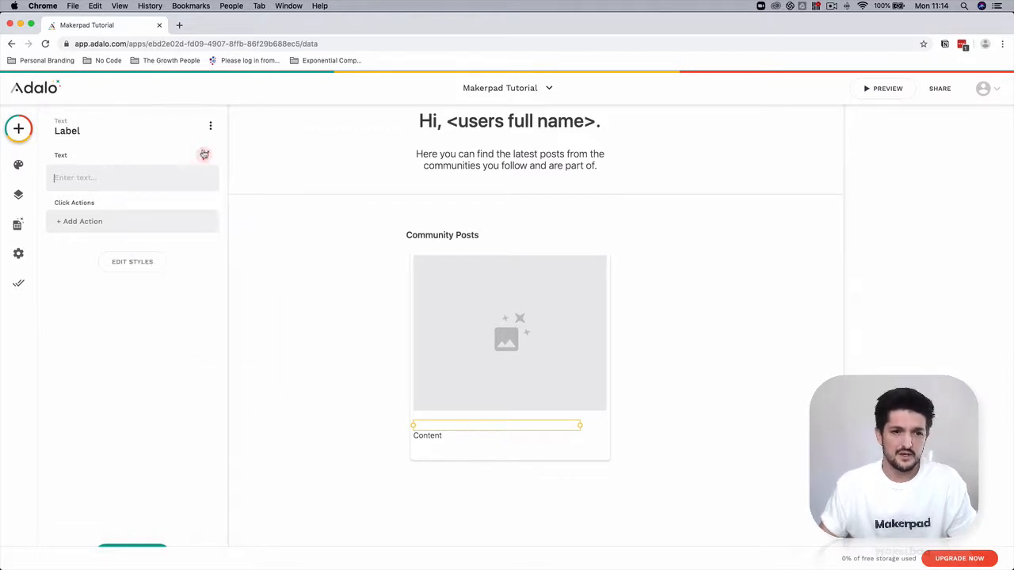
click(205, 156)
mouse_move(190, 180)
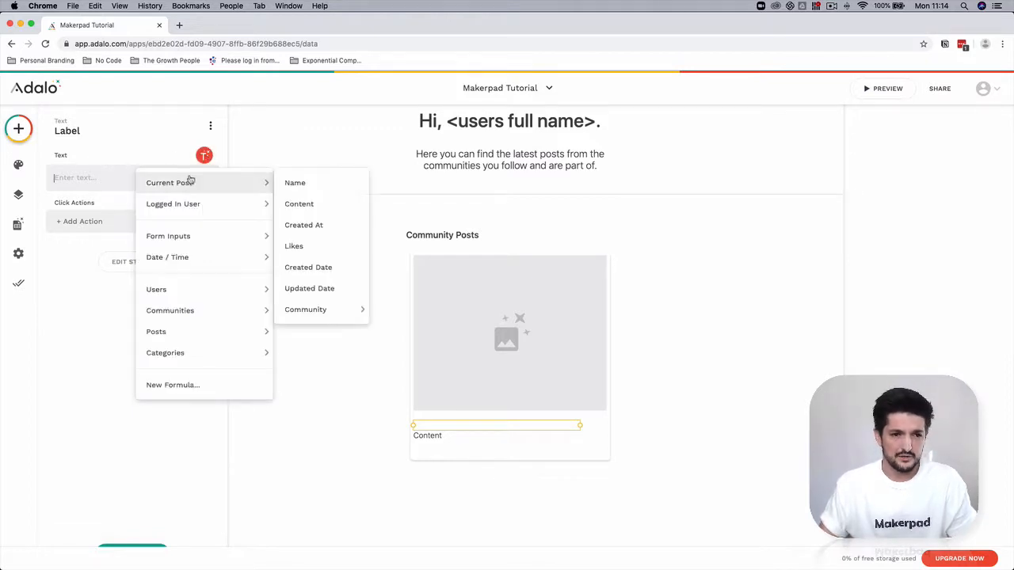
click(318, 183)
click(259, 255)
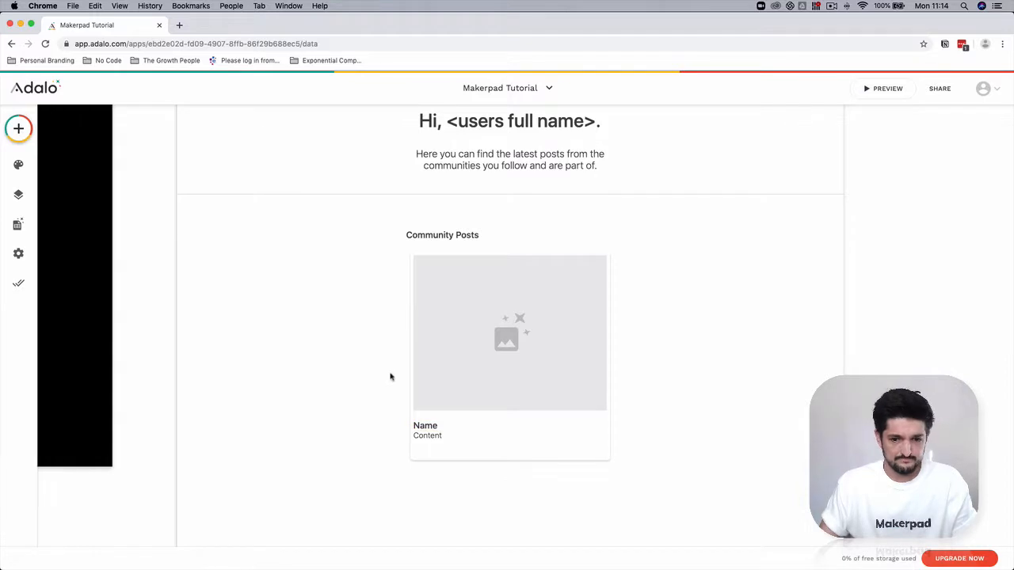
Replace the card's static Content text with the dynamic value Current Post > Content
click(433, 441)
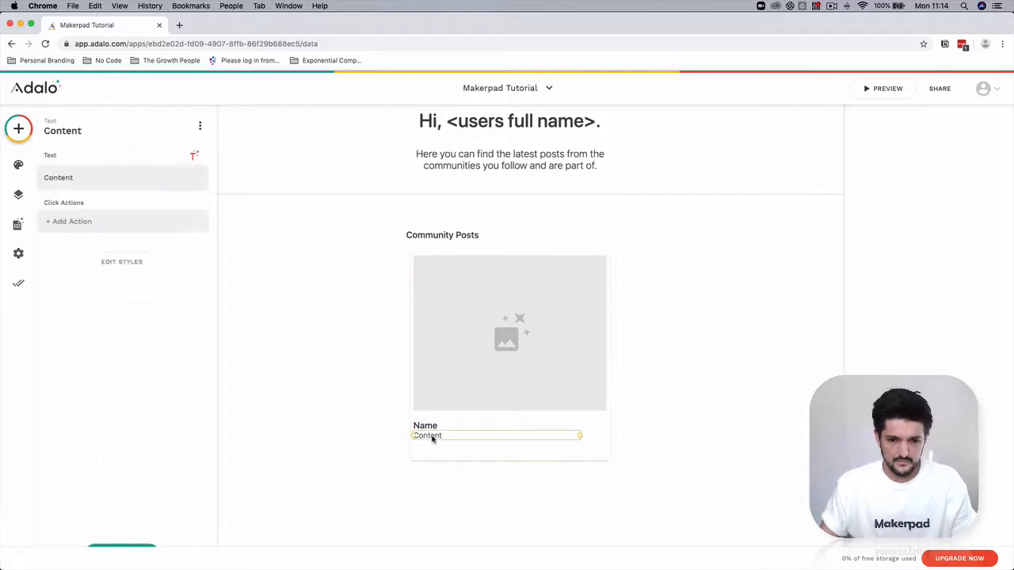
triple_click(128, 176)
key(BackSpace)
click(205, 155)
mouse_move(198, 179)
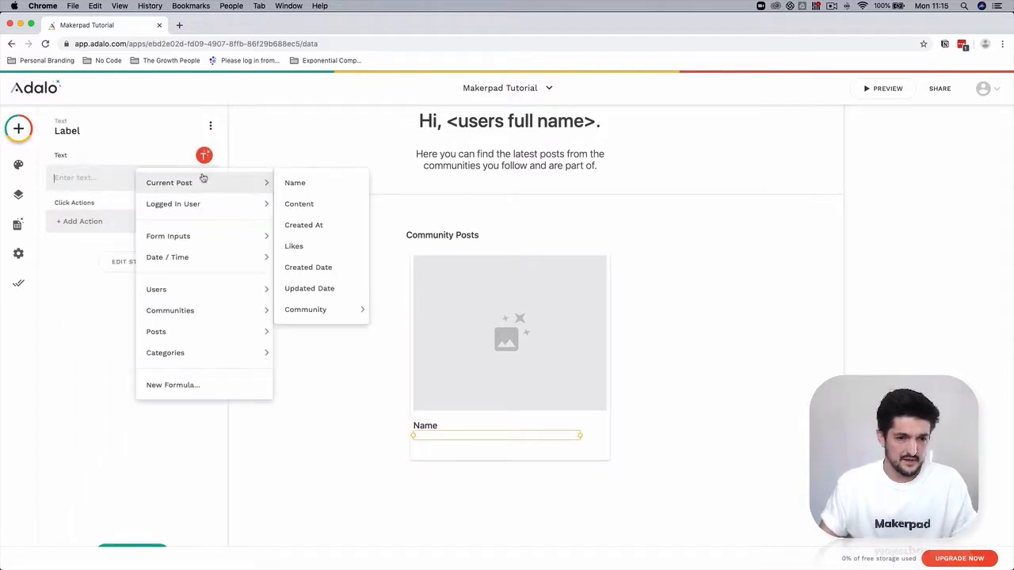
click(306, 205)
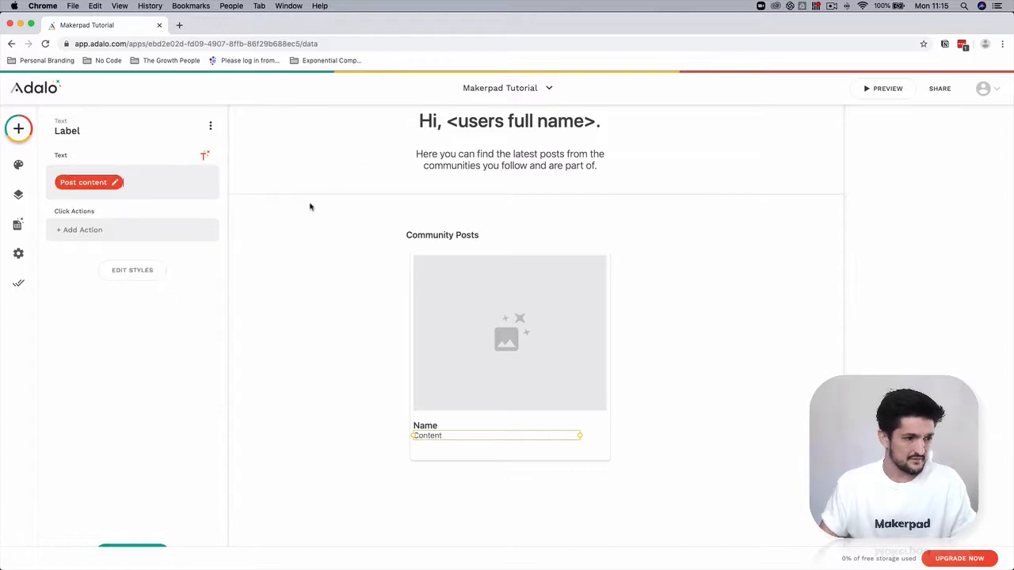
click(708, 374)
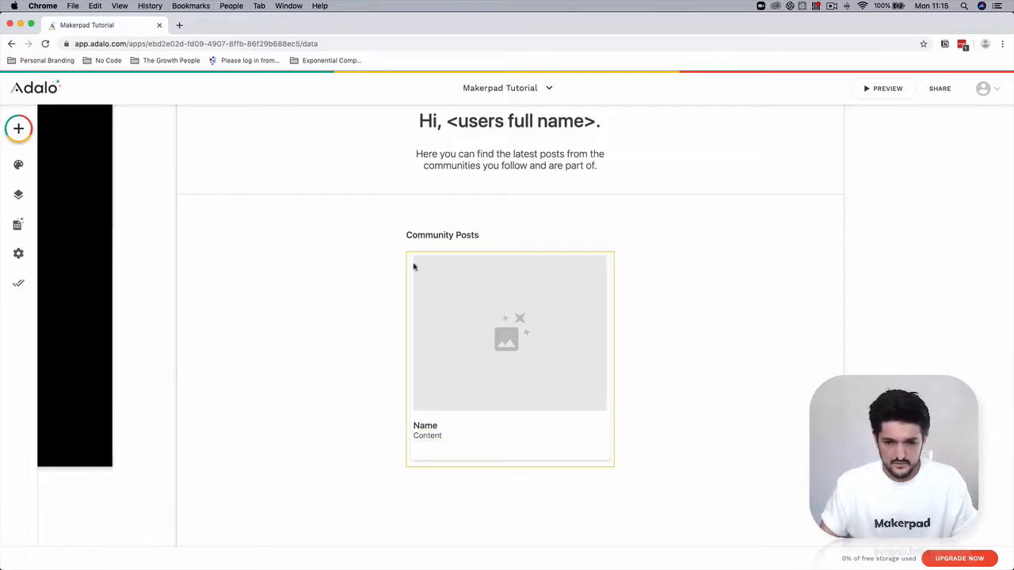
Add a text component along the bottom of the post card and narrow it to about 130 wide
click(16, 128)
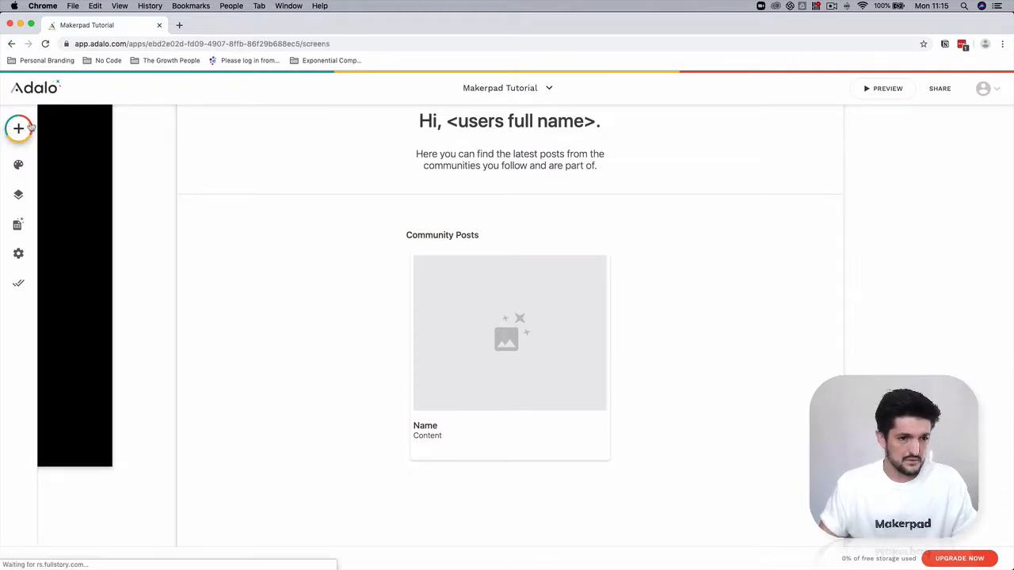
drag(89, 249, 501, 451)
drag(664, 452, 547, 452)
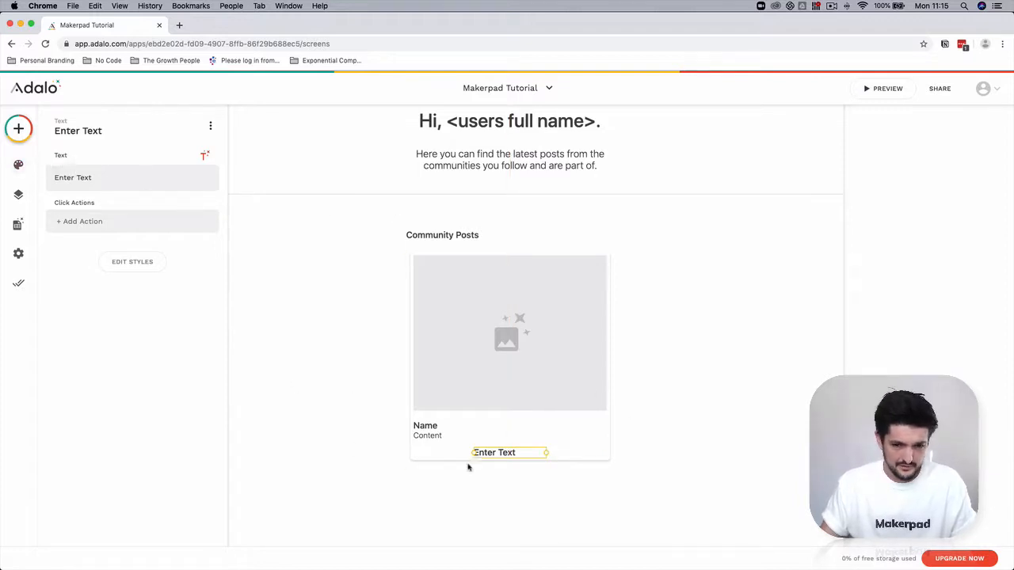
Set the new text's font size to 12, right-align it and move it to the card's lower-right corner
click(132, 262)
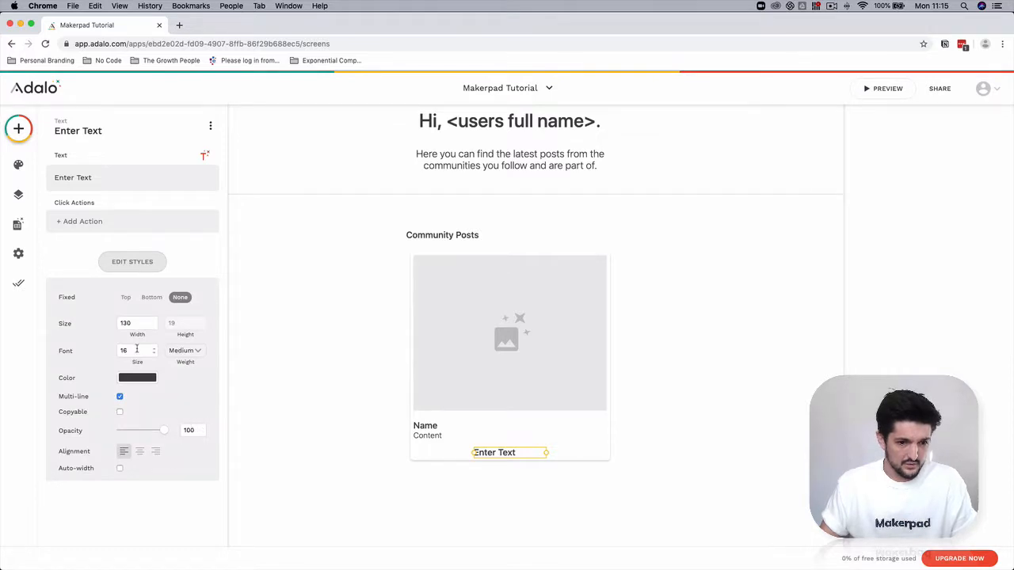
double_click(136, 348)
text(12)
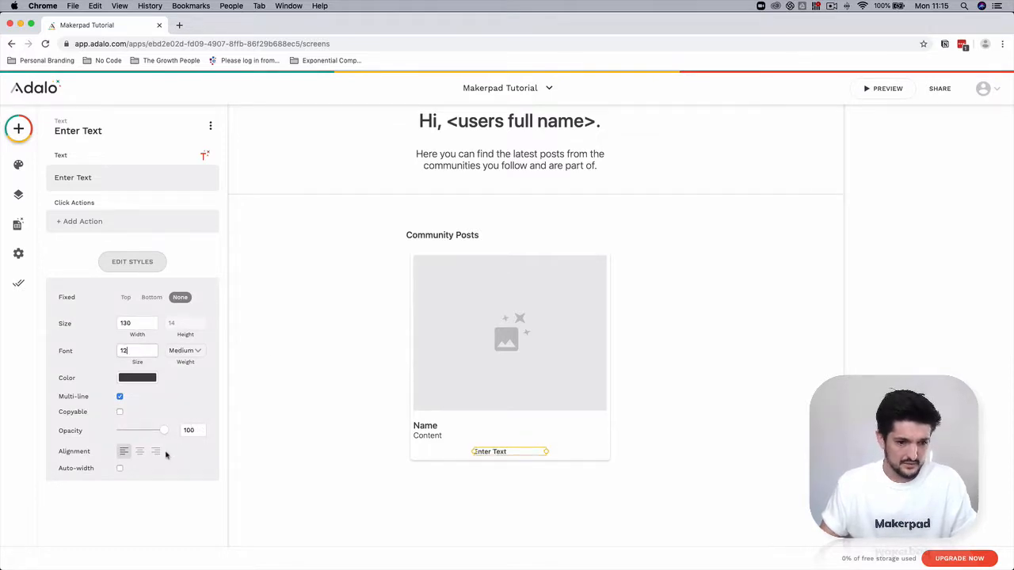
drag(522, 453, 595, 457)
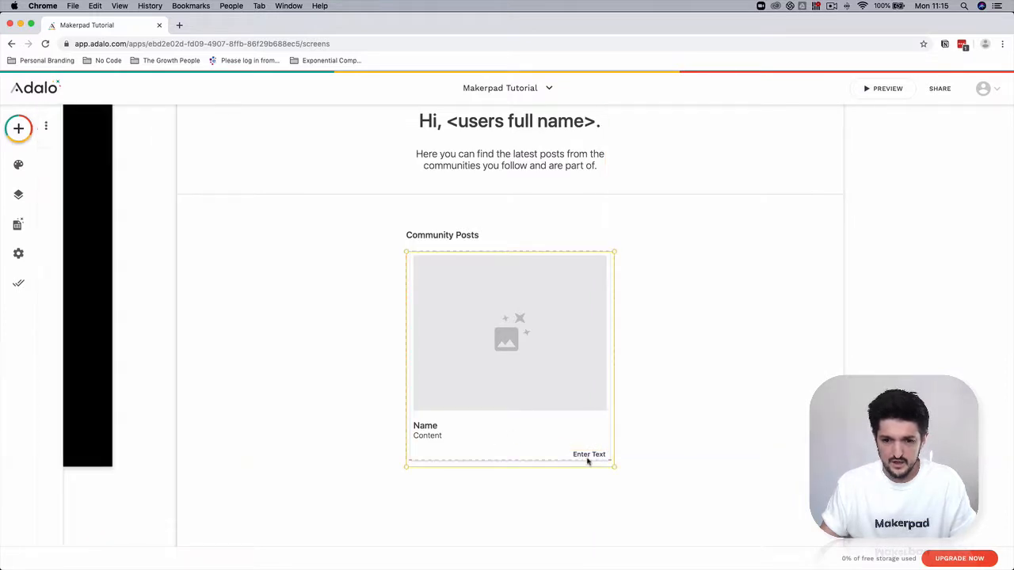
Replace the placeholder in the card's lower-right text with the dynamic value Current Post > Community > Description
click(590, 455)
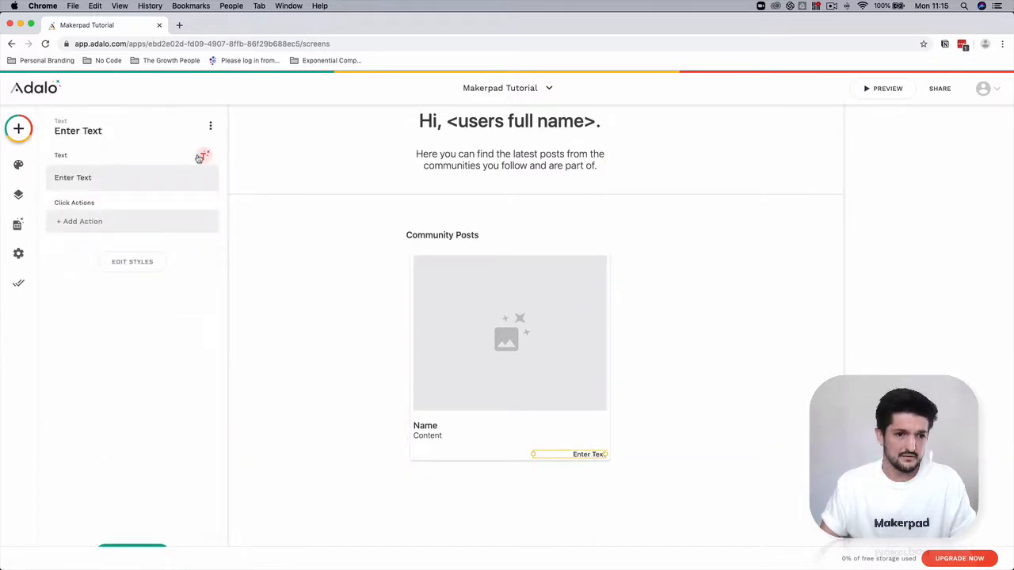
triple_click(152, 172)
key(BackSpace)
click(207, 156)
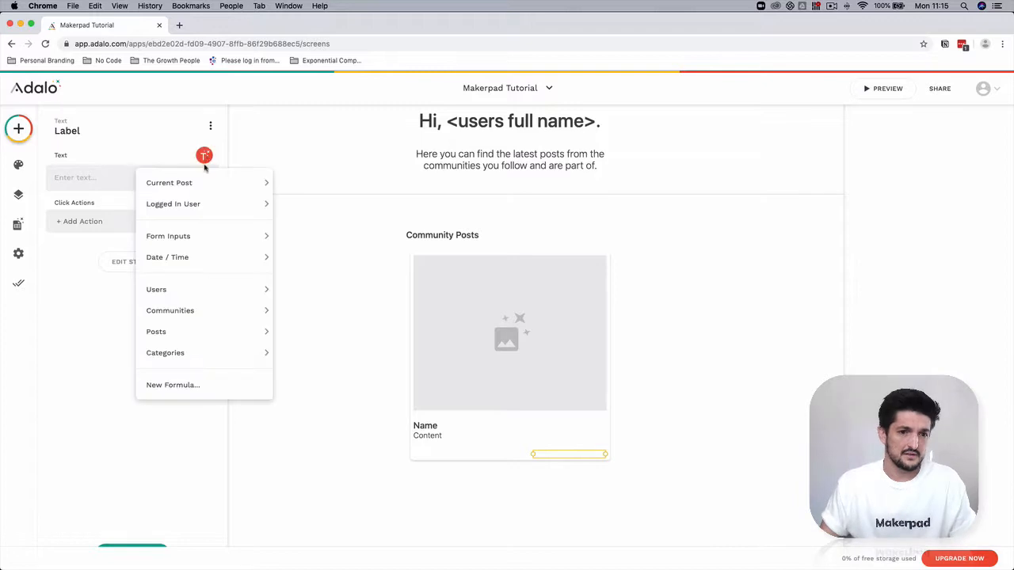
mouse_move(267, 183)
mouse_move(332, 309)
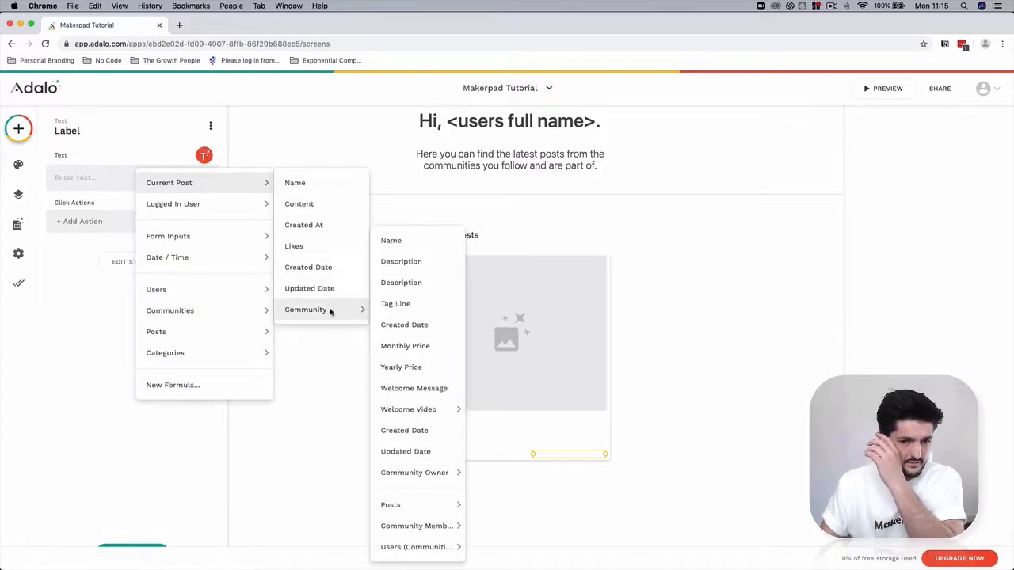
click(412, 258)
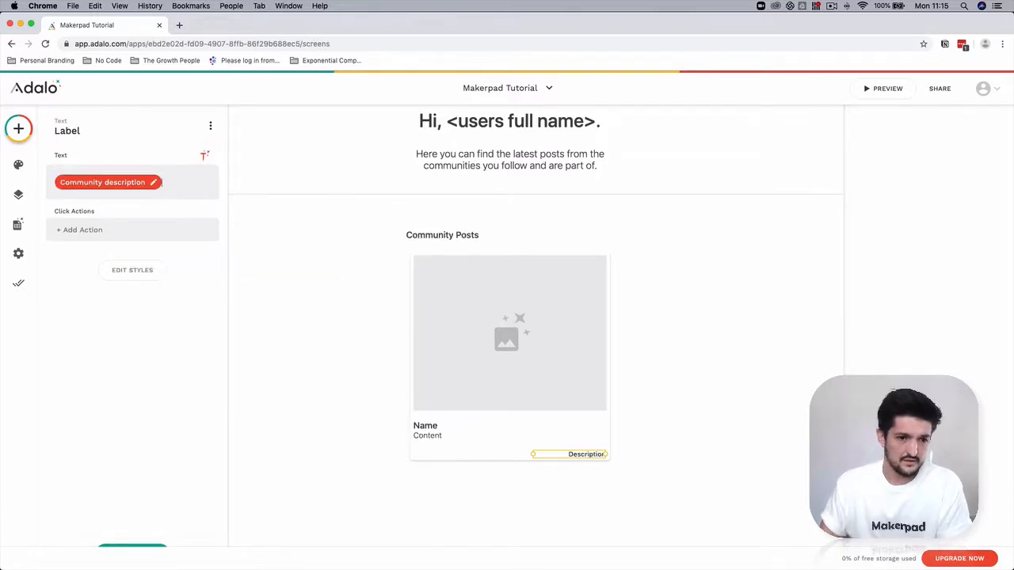
Replace the dynamic value in the card's lower-right text with Current Post > Community > Name
key(BackSpace)
click(205, 155)
mouse_move(199, 186)
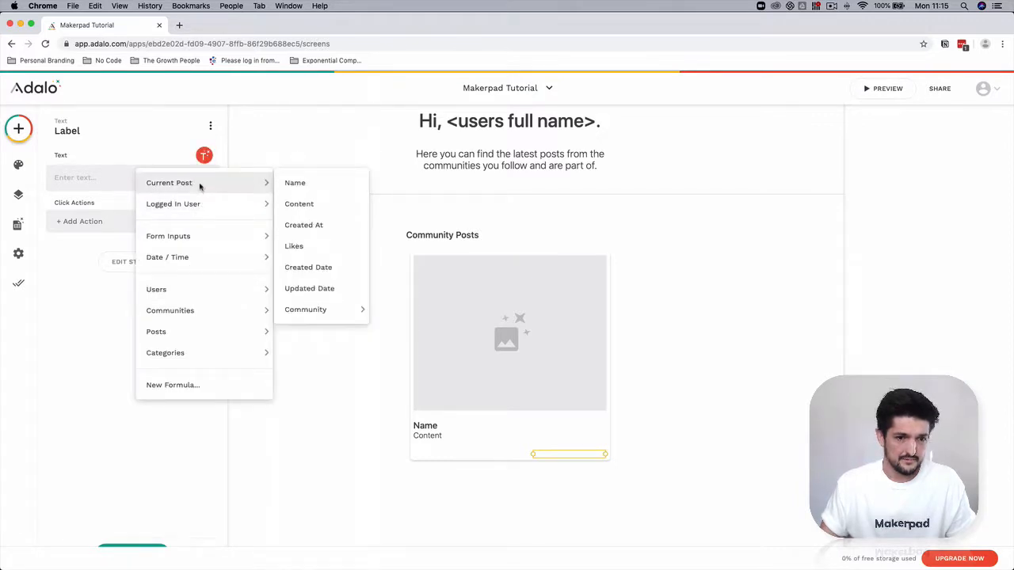
mouse_move(293, 311)
click(416, 249)
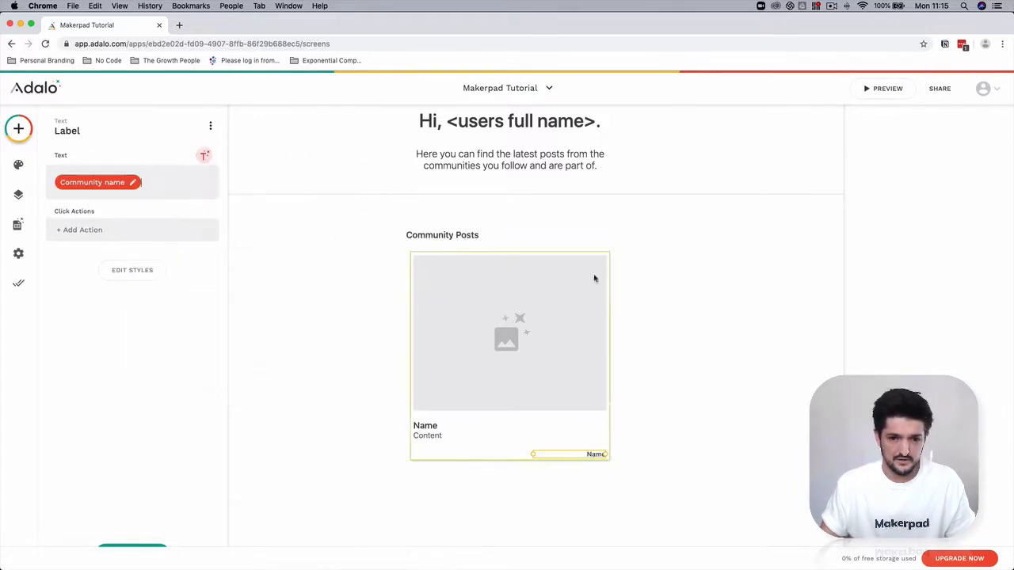
click(702, 425)
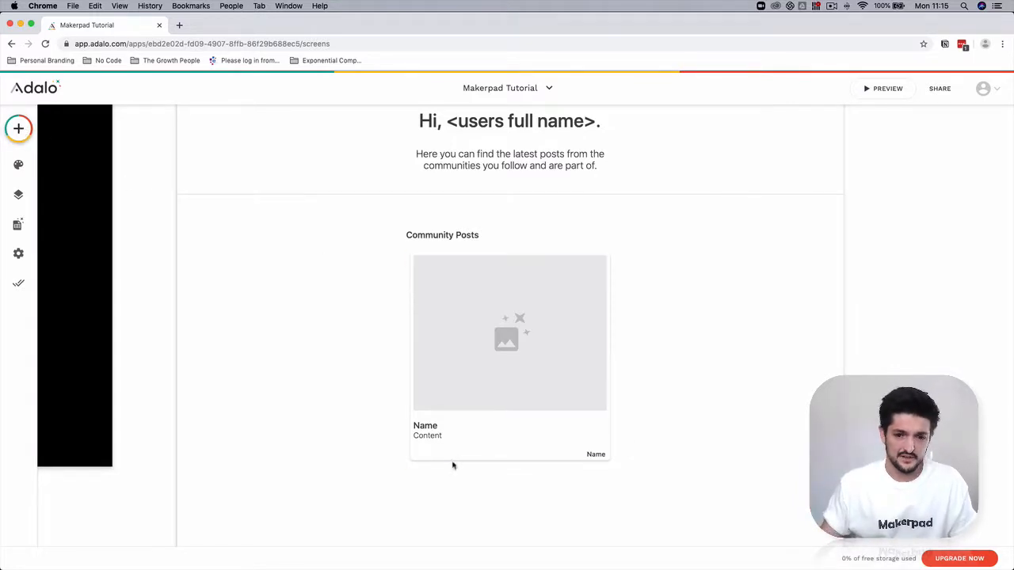
Browse the dynamic data options offered for the card's Content text, including the Logged In User and Current Post fields
click(425, 434)
click(205, 154)
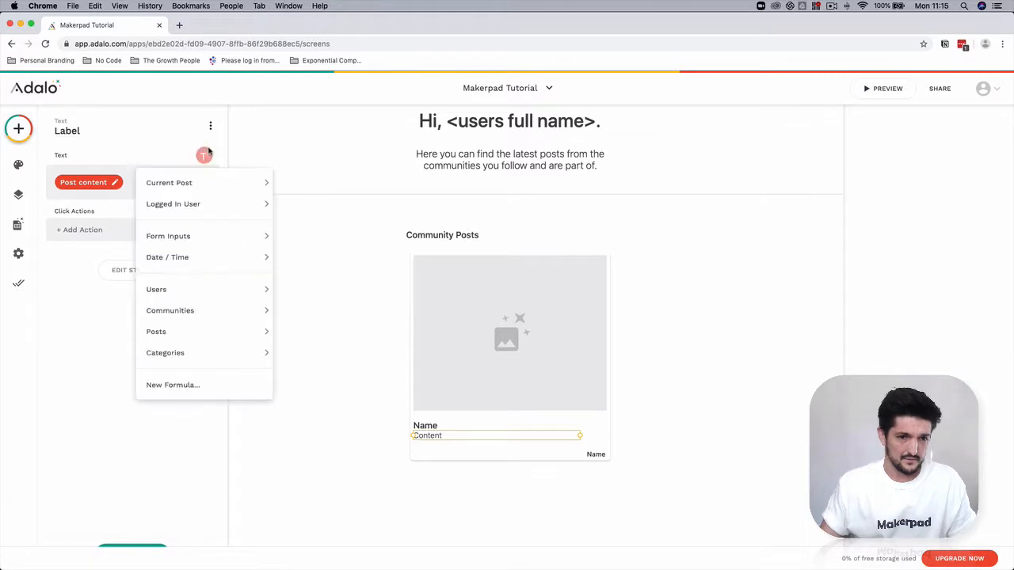
mouse_move(191, 334)
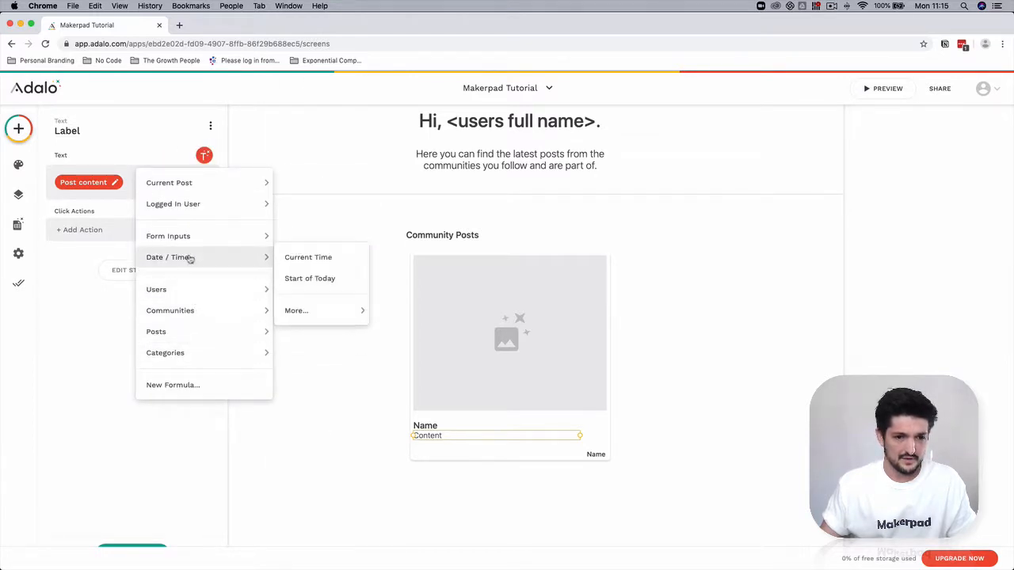
mouse_move(220, 238)
mouse_move(190, 205)
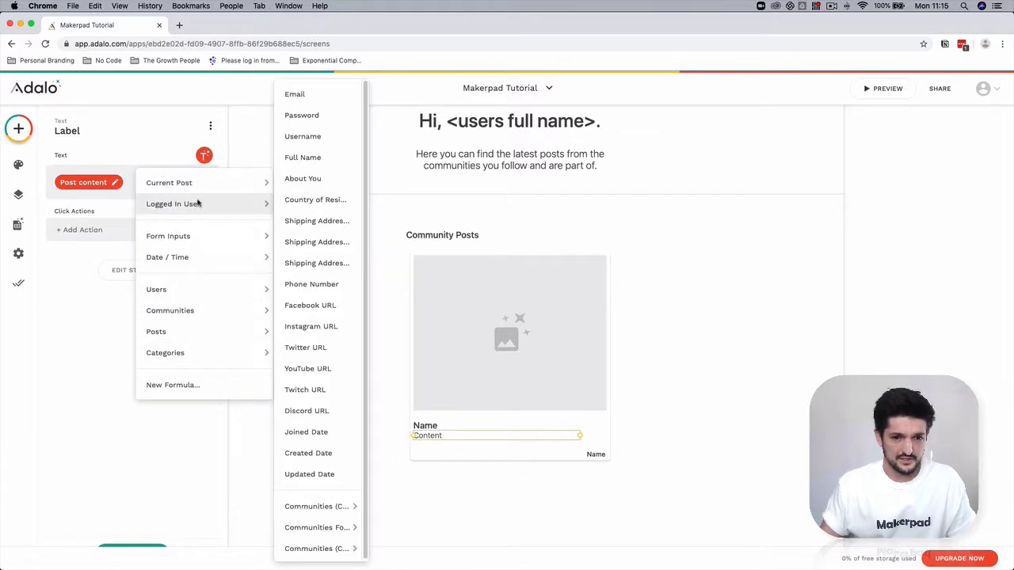
mouse_move(332, 511)
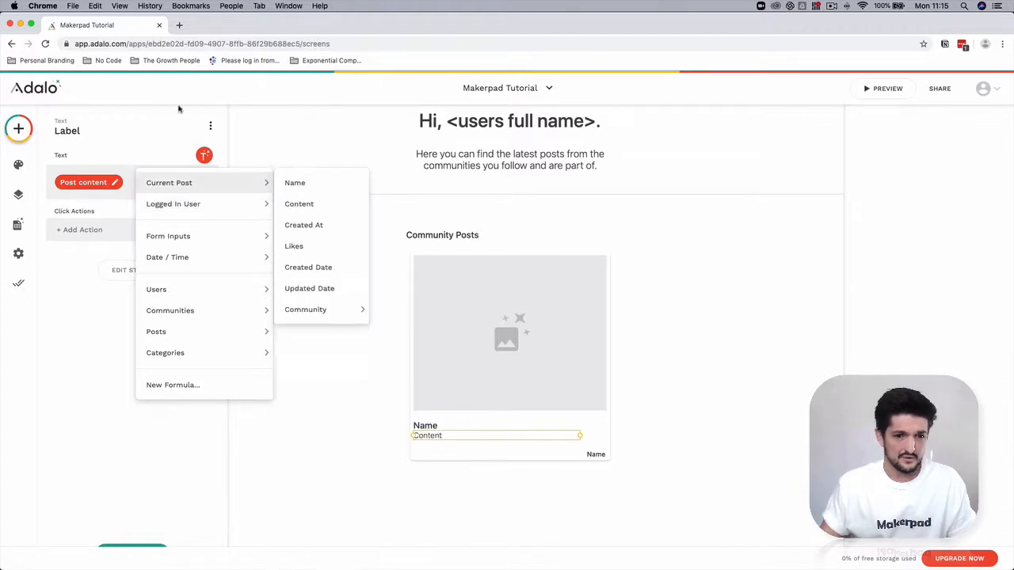
click(712, 231)
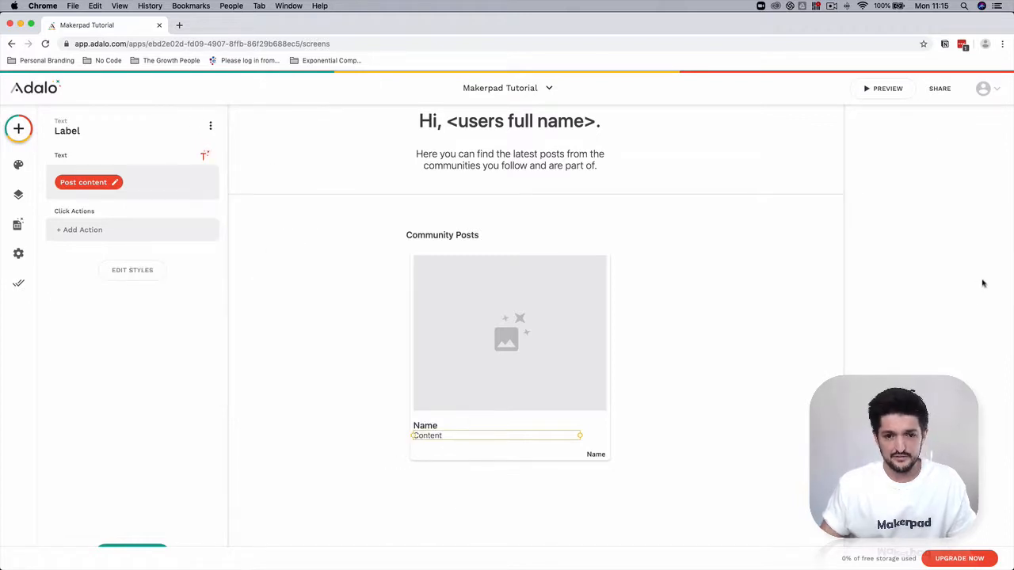
click(951, 306)
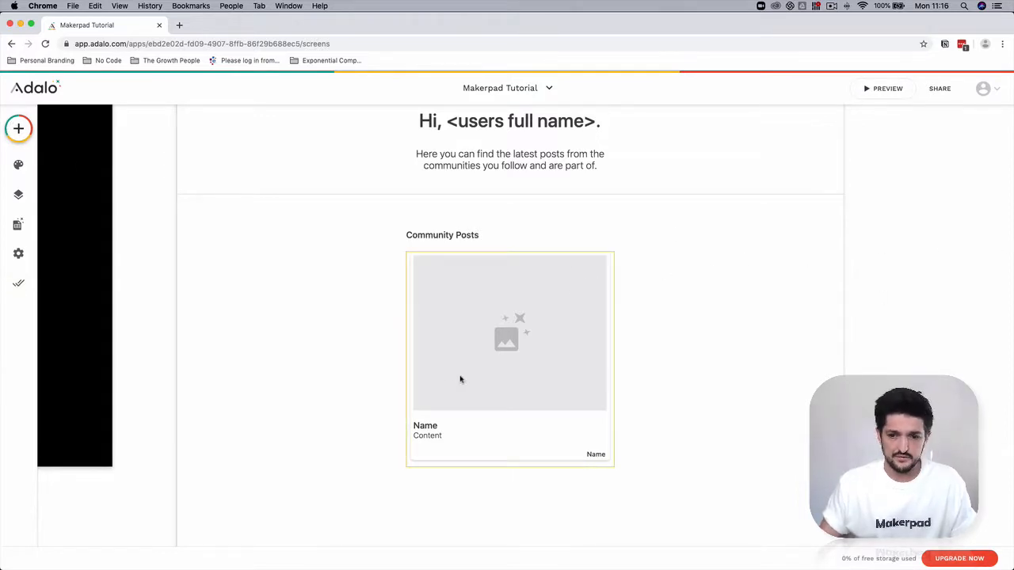
Add an image component and shrink it to about 30 × 30 in the upper-right corner of the post card
click(19, 128)
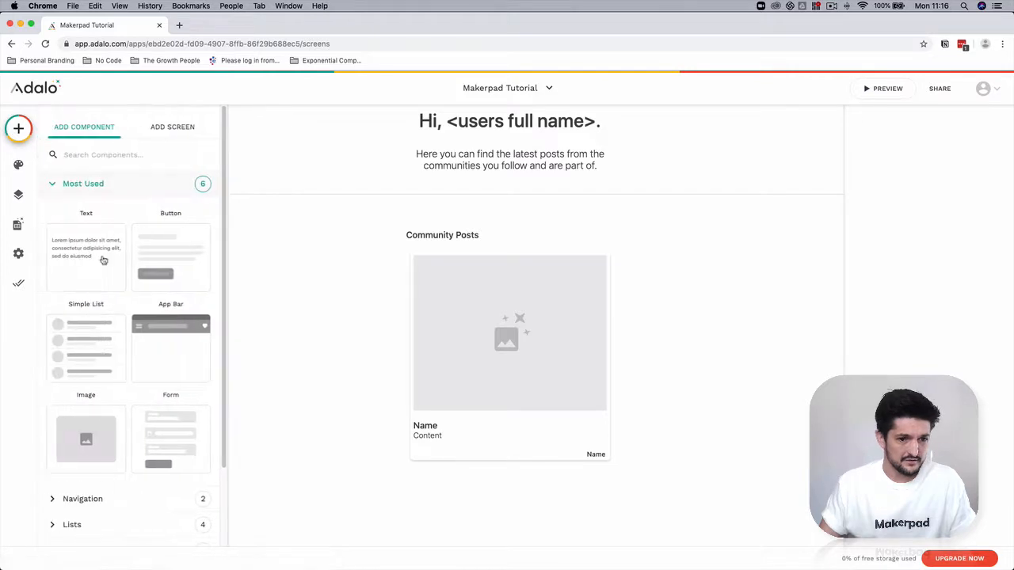
drag(126, 412, 611, 283)
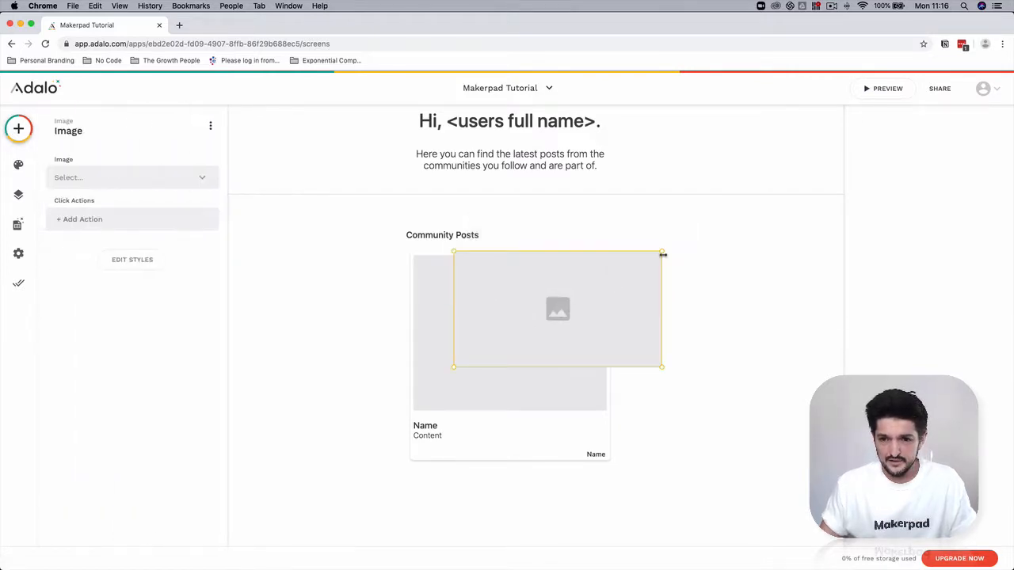
drag(663, 252, 592, 273)
click(666, 267)
Set the small image's source to Current Post > Community > Profile Photo and choose Don't show anything when there's no image
double_click(589, 276)
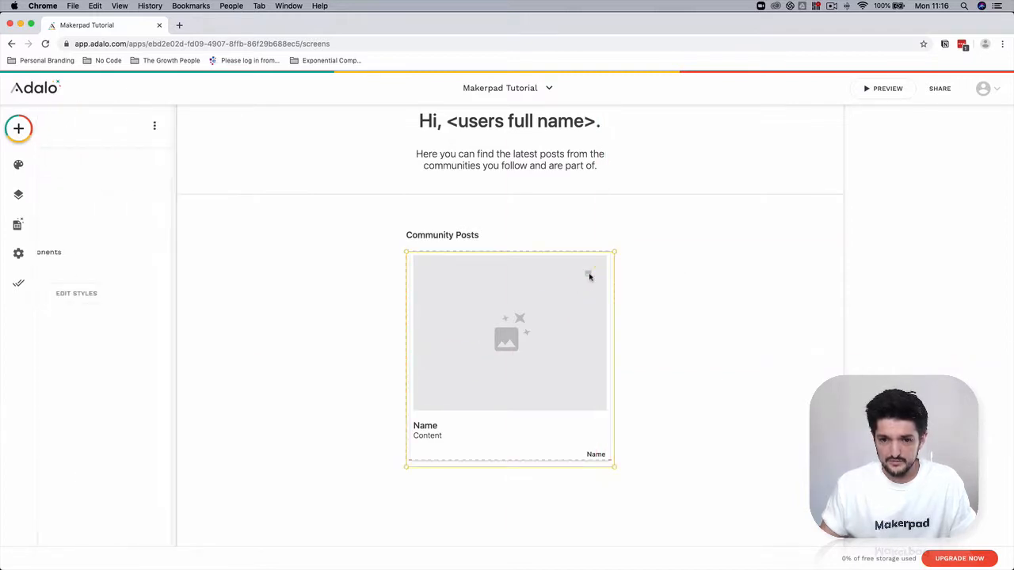
click(75, 174)
mouse_move(126, 225)
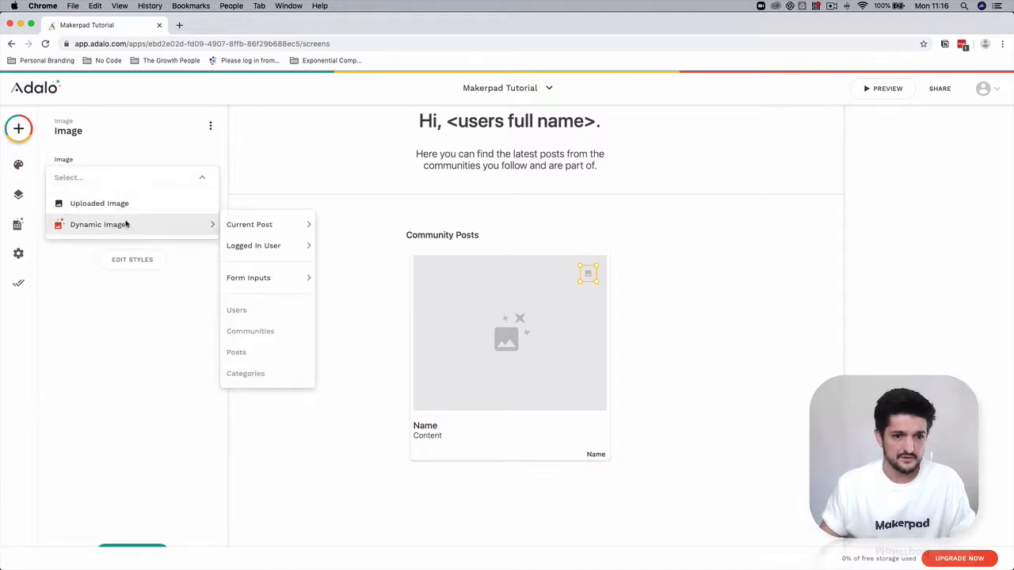
mouse_move(234, 227)
mouse_move(384, 250)
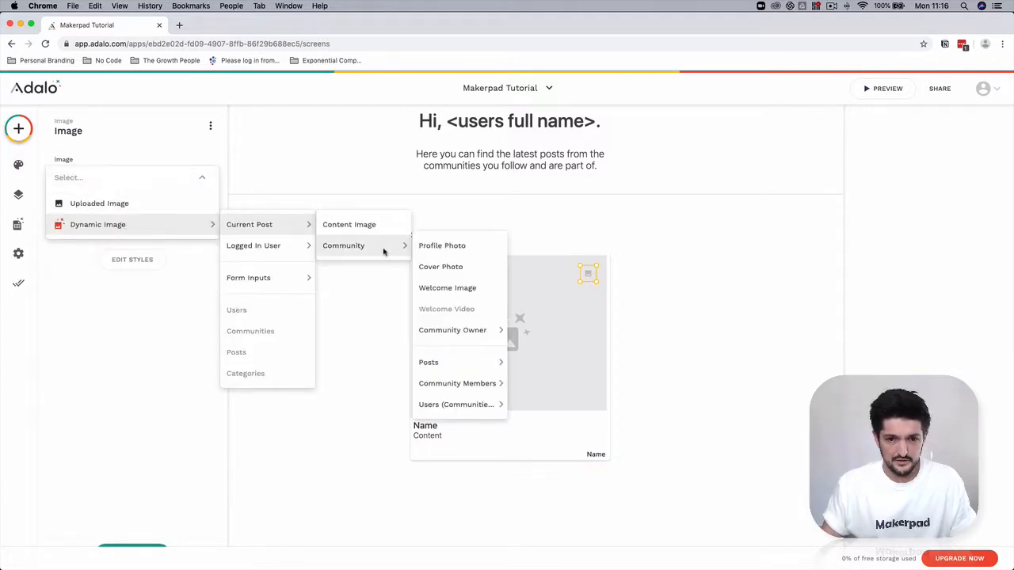
click(438, 247)
click(594, 275)
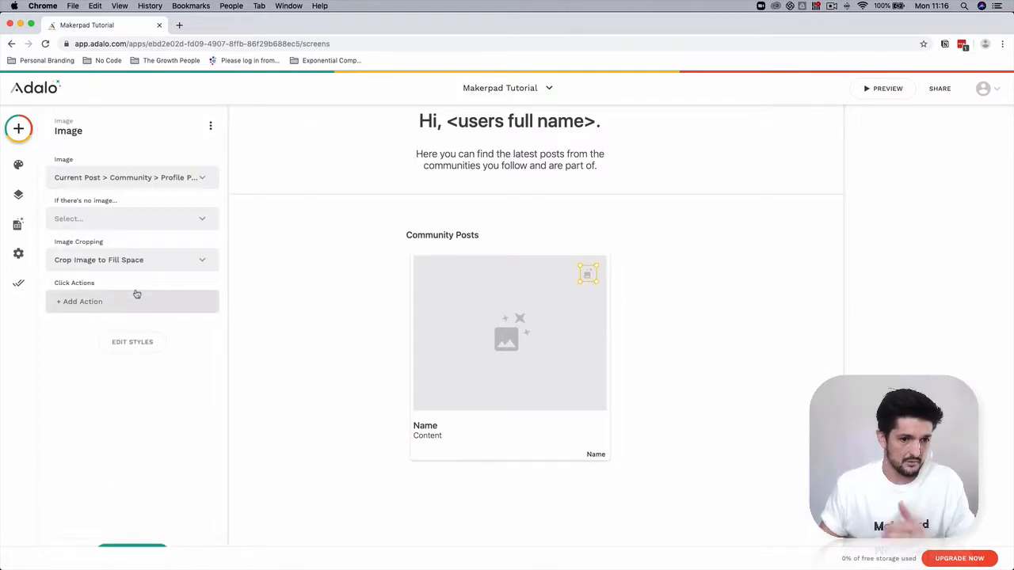
click(115, 225)
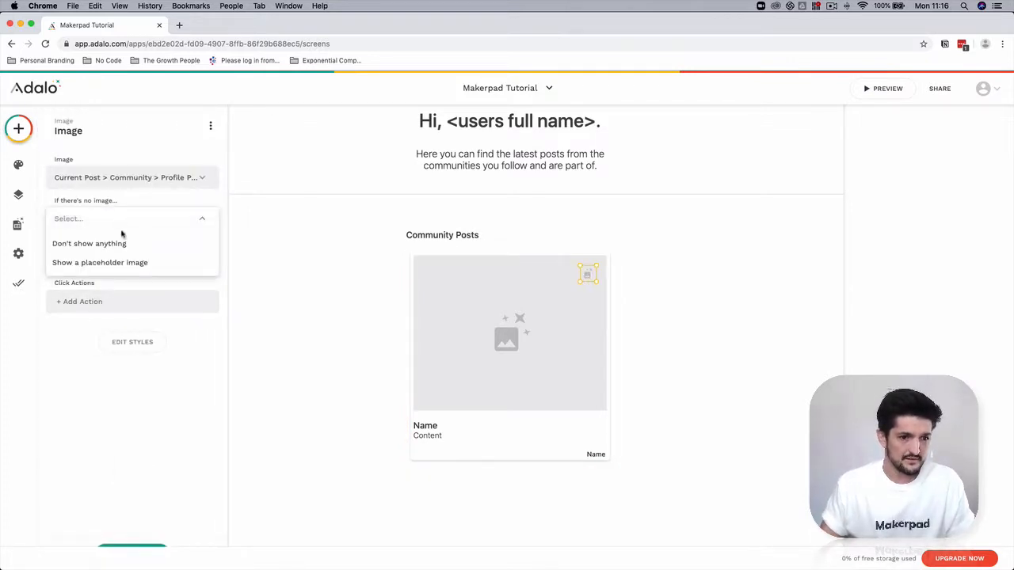
click(139, 245)
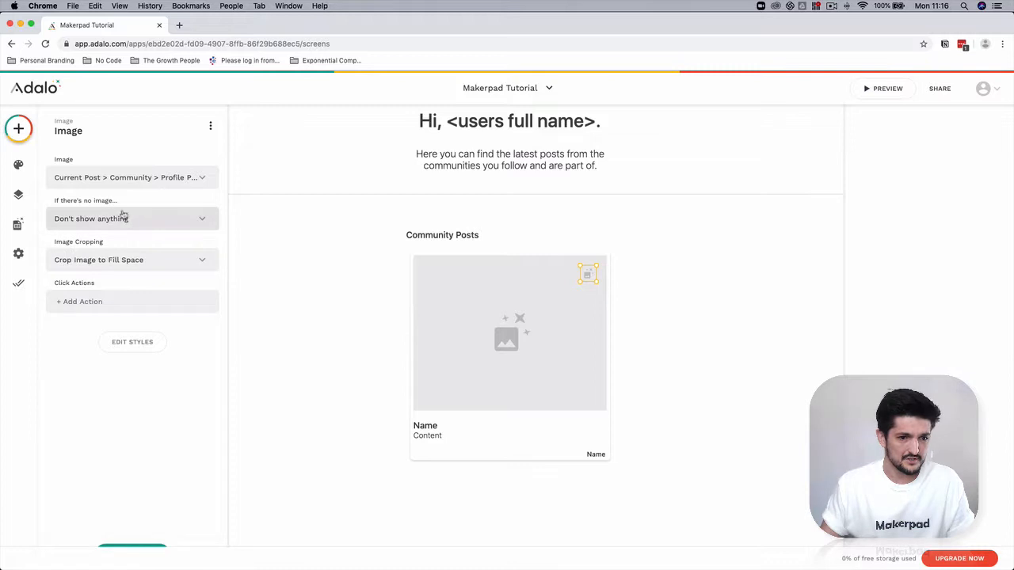
Give the small community profile image a border and make the border colour white
click(139, 347)
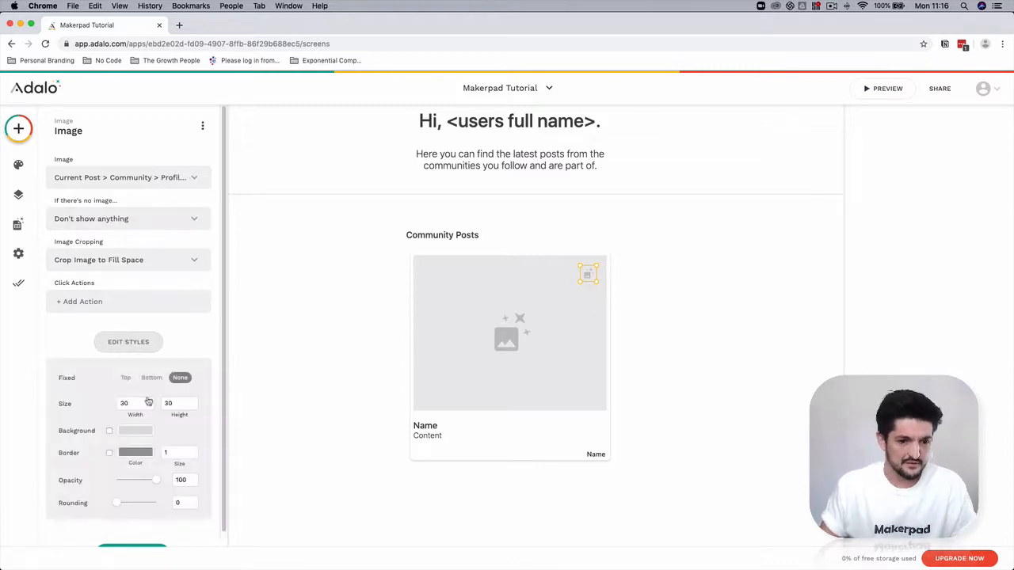
click(109, 455)
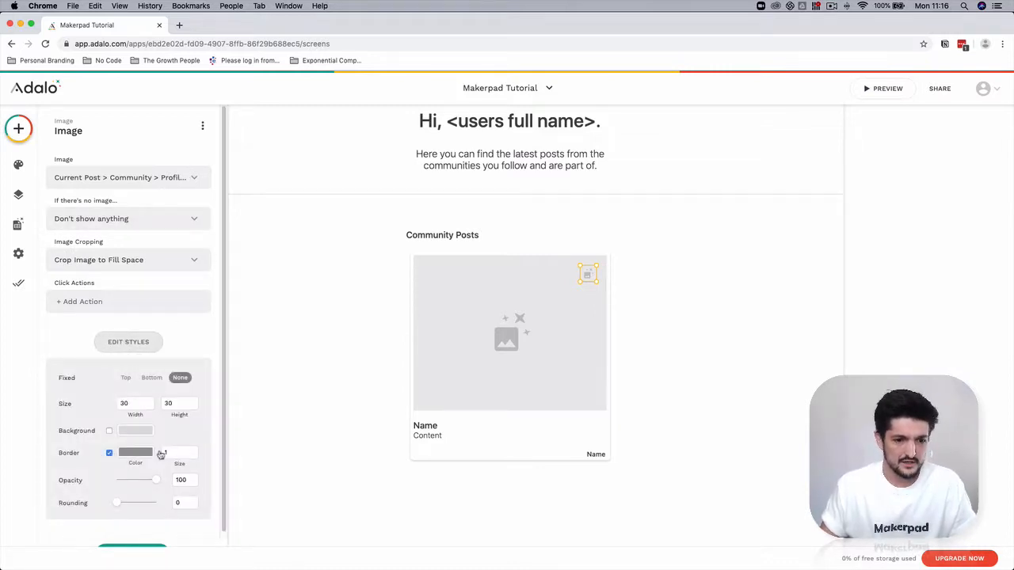
click(143, 455)
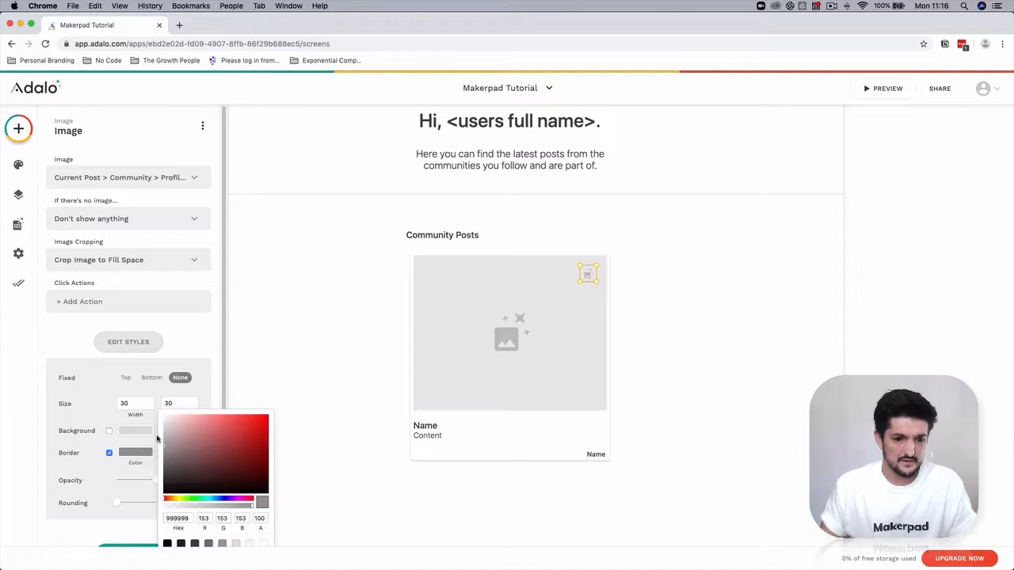
click(250, 379)
click(724, 414)
Round the small profile image's corners fully, to 15, so it forms a circle, and finish its styling
click(587, 275)
click(586, 274)
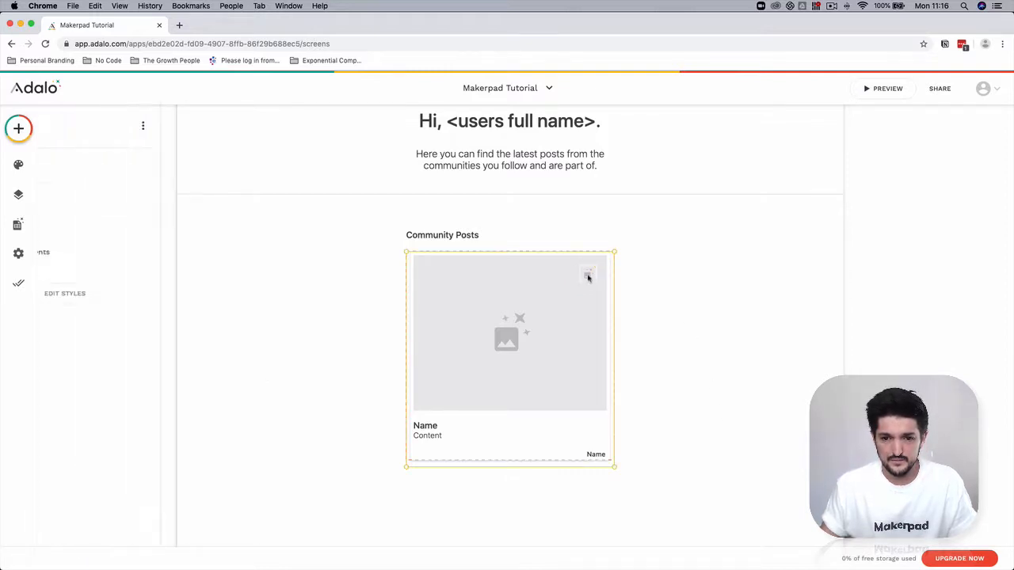
click(152, 344)
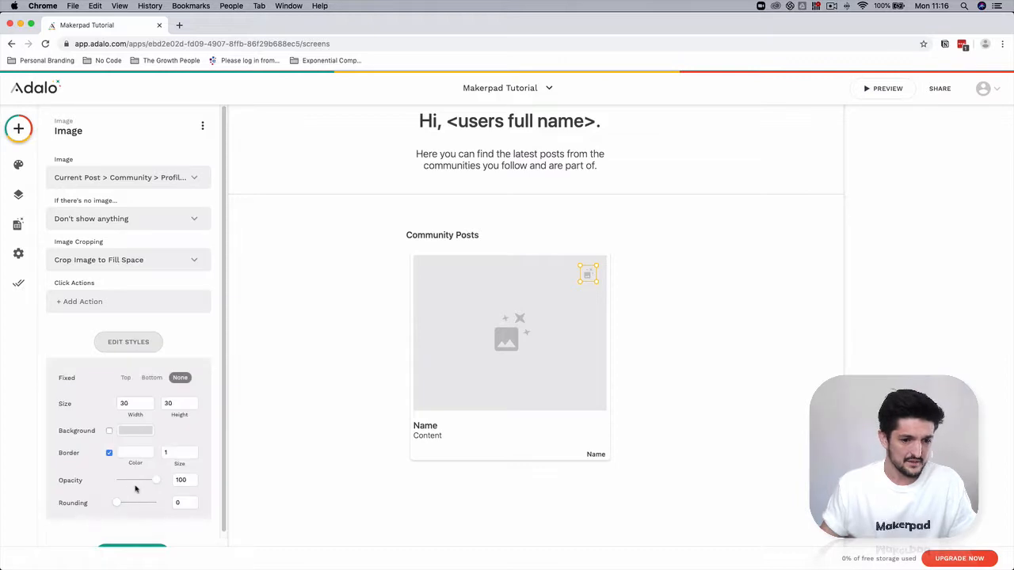
scroll(269, 499, down, 2)
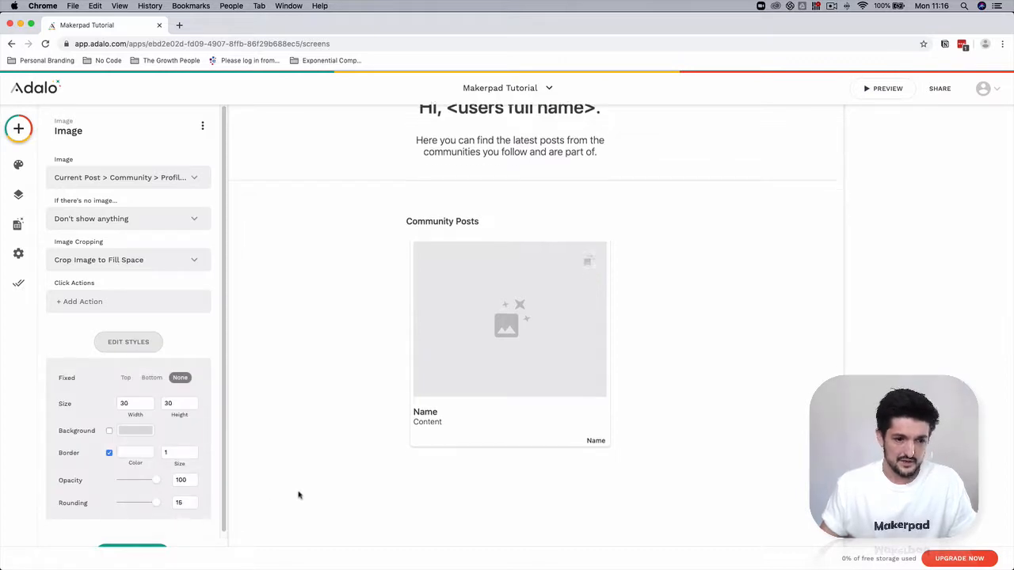
click(142, 548)
click(427, 422)
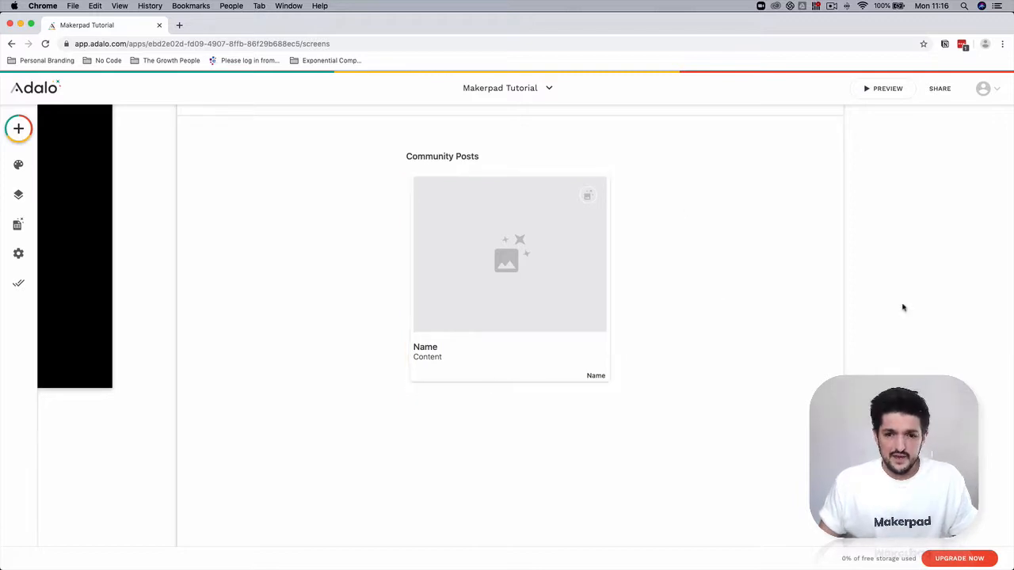
Add a text component in the empty area left of the Community Posts list and set its text to "Joined"
scroll(923, 313, up, 2)
scroll(932, 324, up, 3)
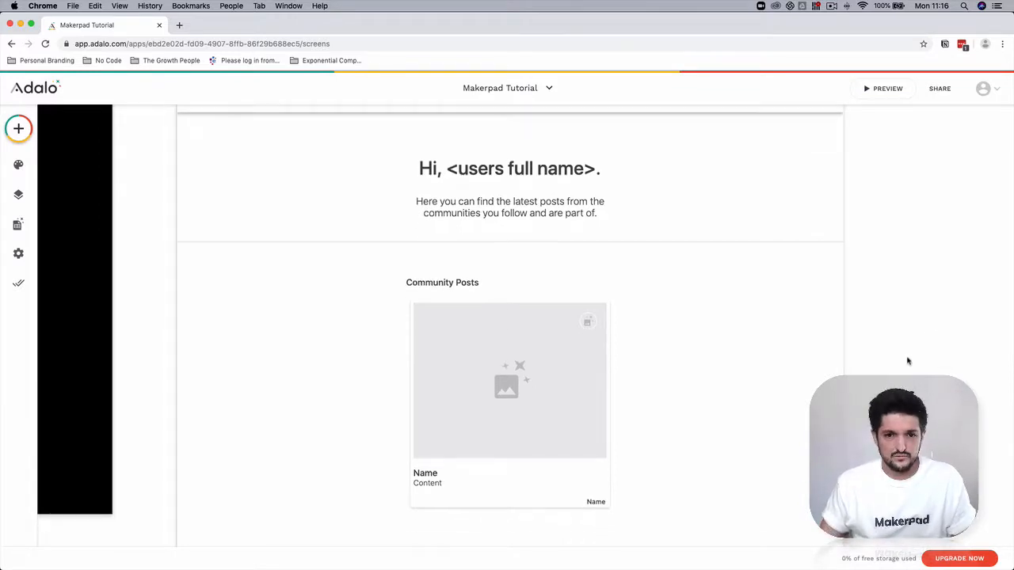
scroll(907, 360, down, 3)
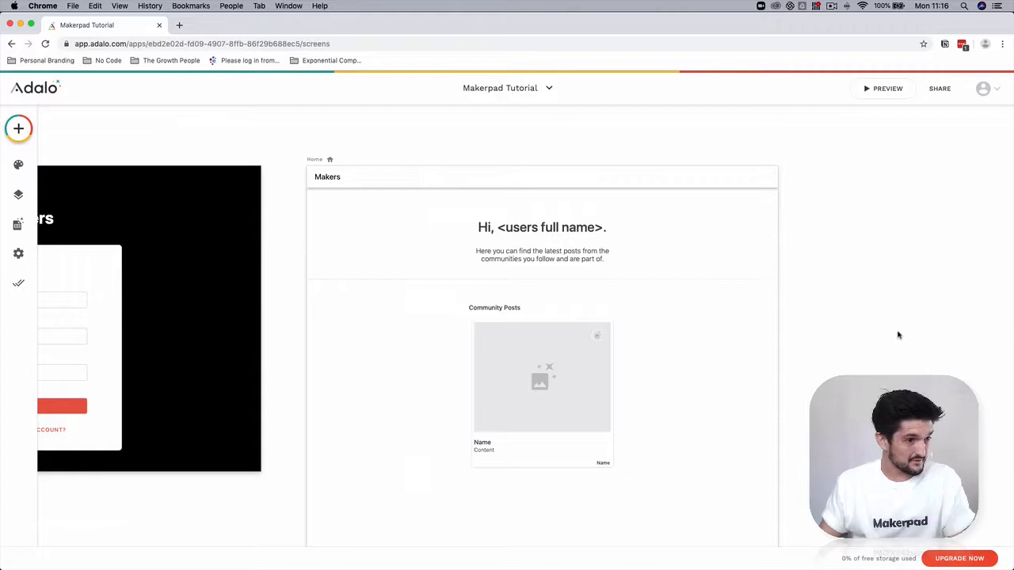
scroll(878, 336, down, 1)
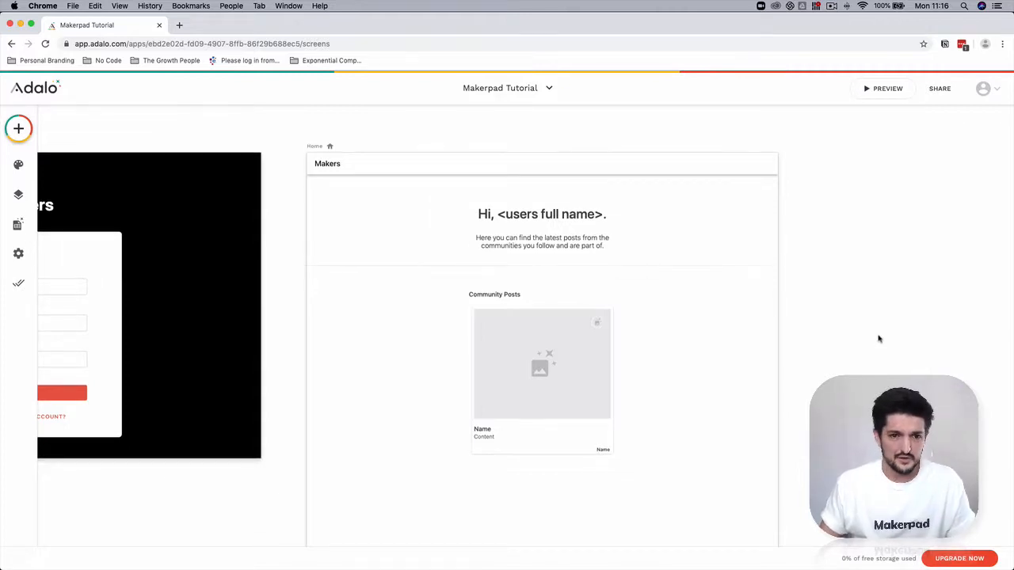
click(19, 128)
drag(82, 238, 365, 303)
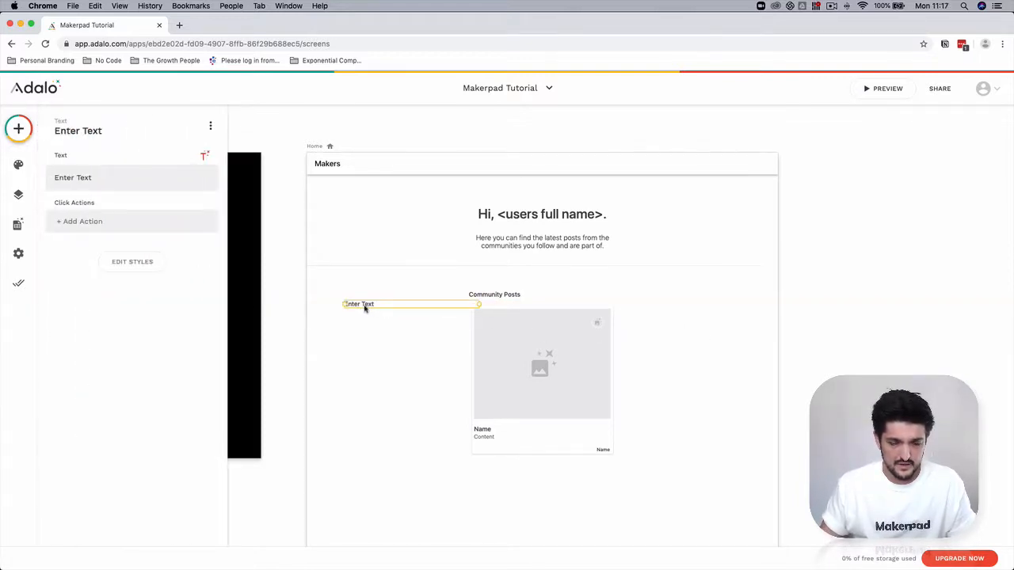
click(138, 178)
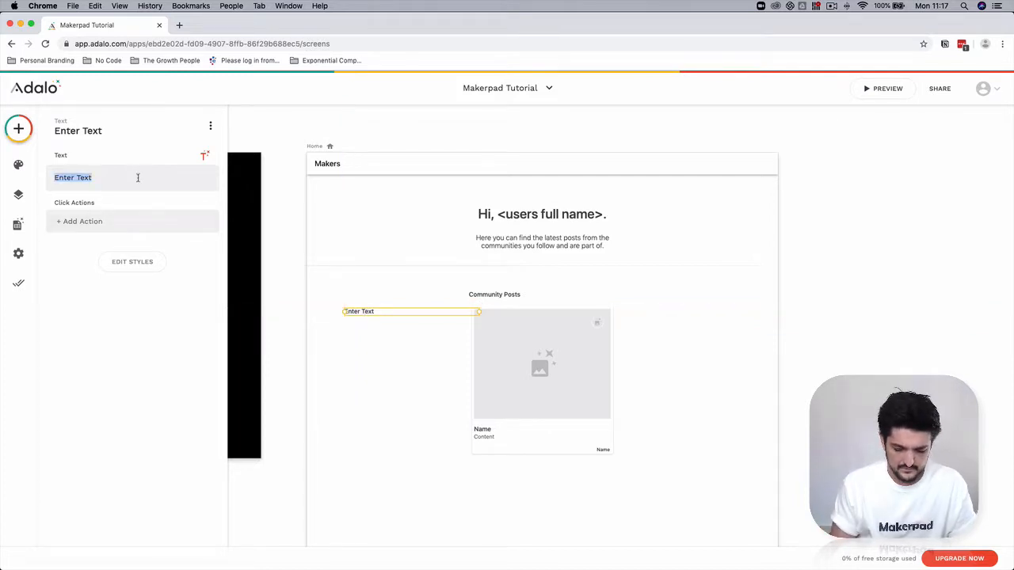
text(Joined)
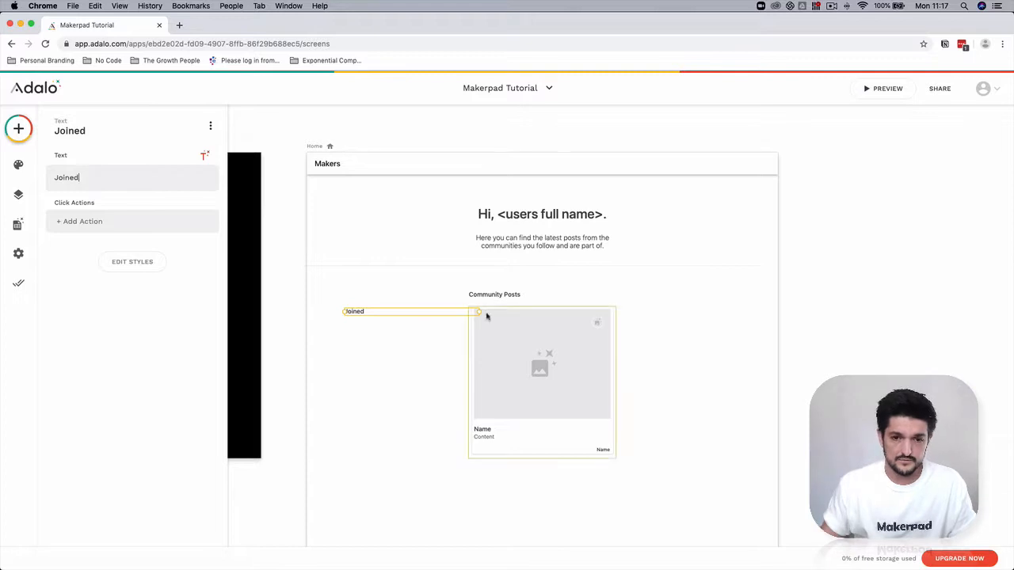
Turn on auto-width for the Joined text and move it slightly right, closer to the post list
click(143, 261)
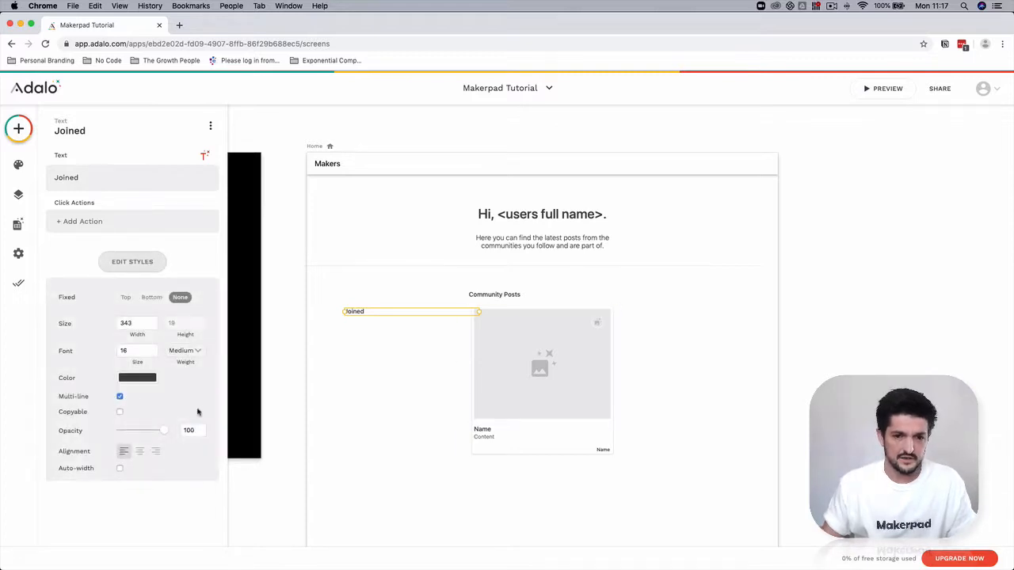
click(362, 325)
click(358, 312)
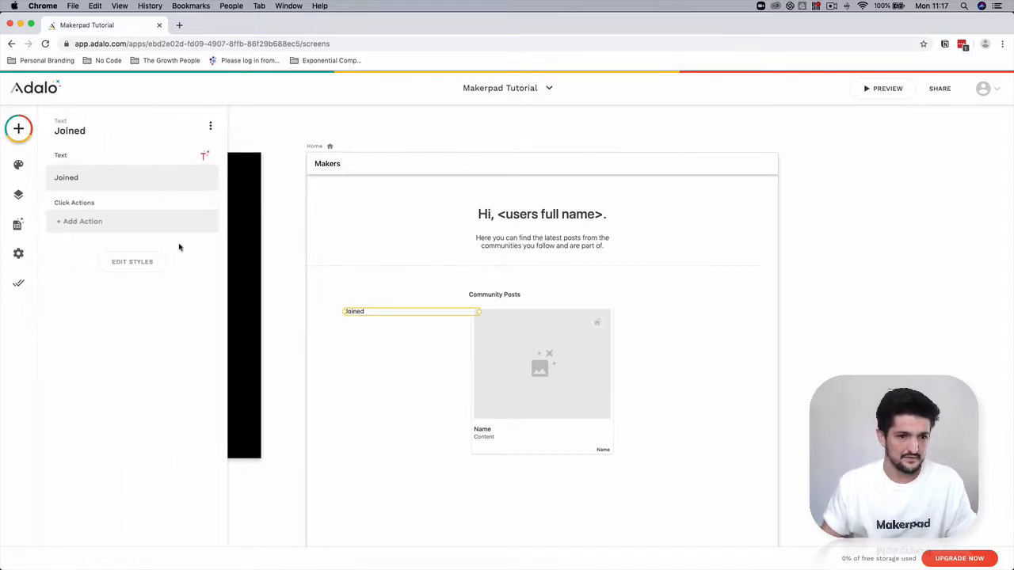
click(139, 262)
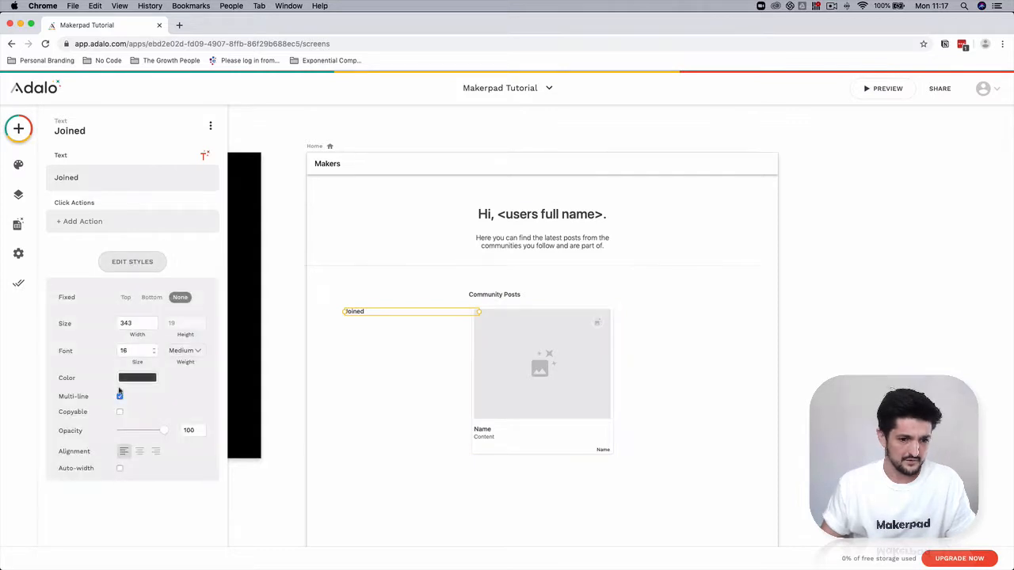
click(121, 469)
click(663, 310)
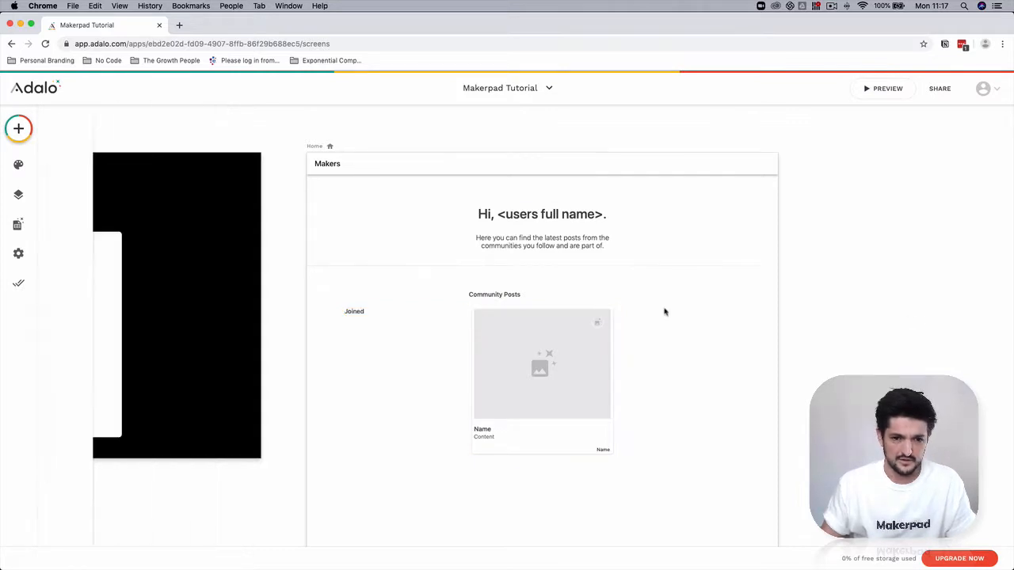
click(358, 312)
drag(369, 311, 387, 315)
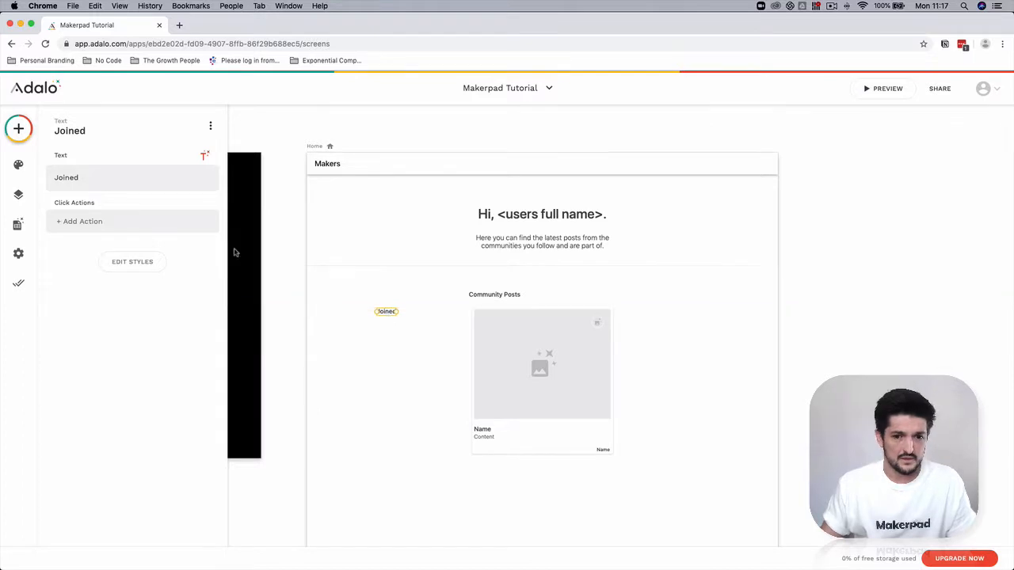
Add a text component directly below the Joined heading and set it to "You are not a member of any communities."
click(18, 128)
drag(95, 246, 398, 322)
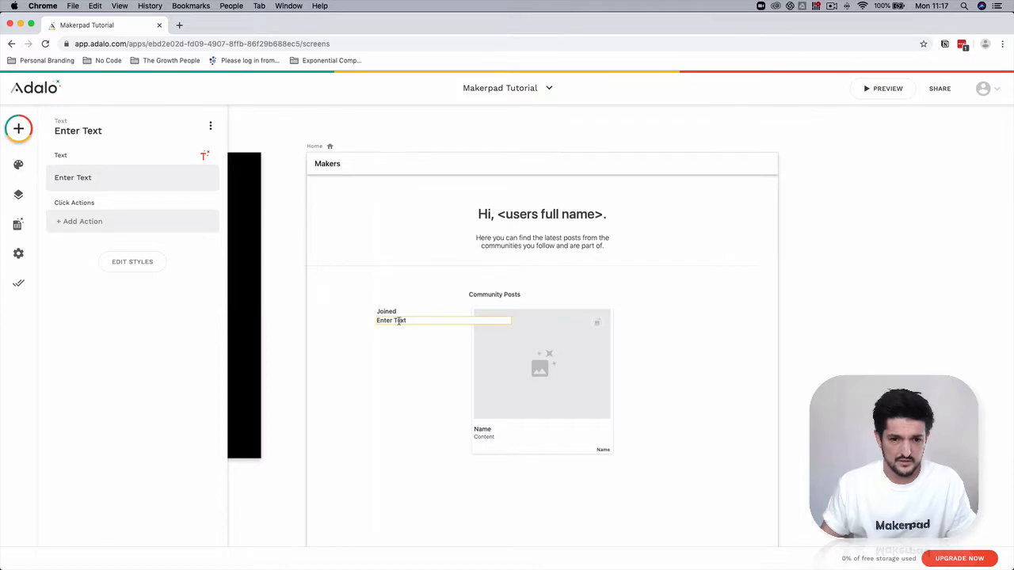
double_click(400, 321)
text(You)
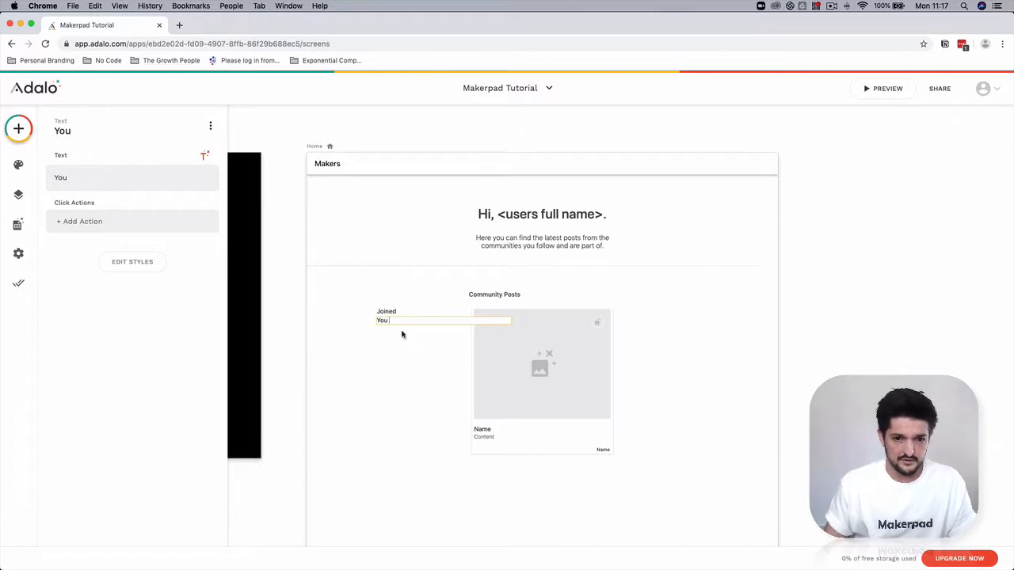
text( are)
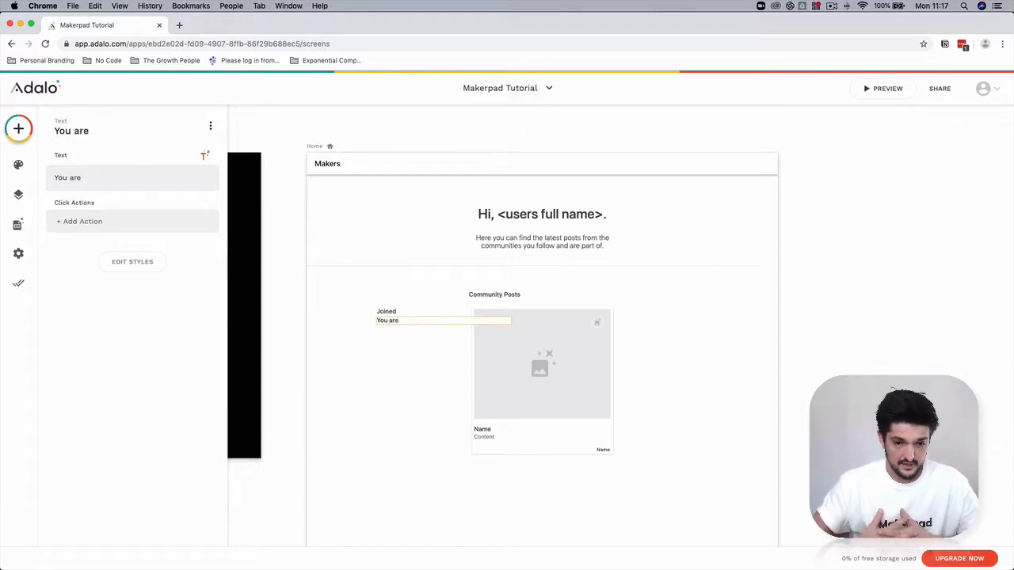
text( not a mem)
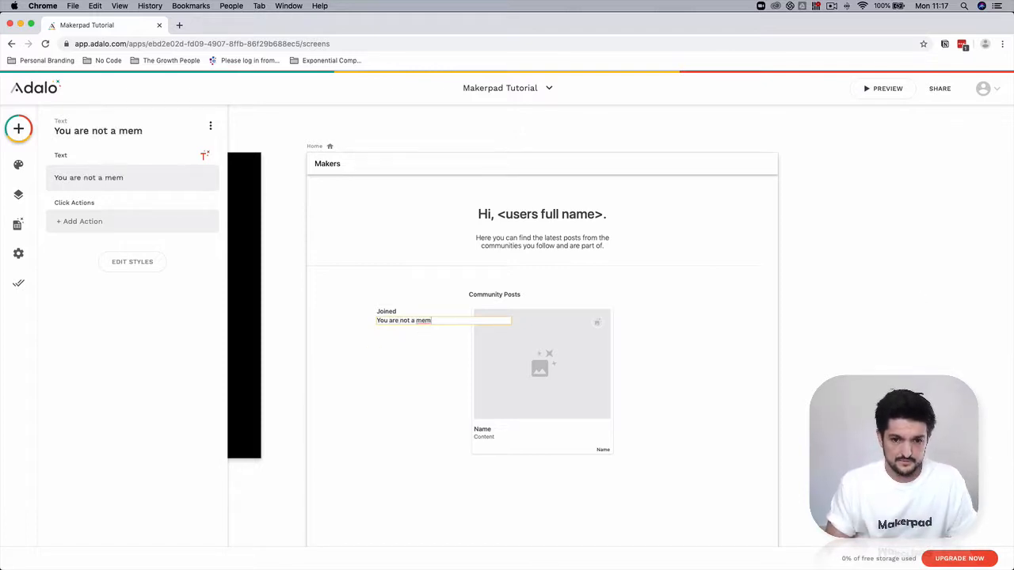
text(ber of any com)
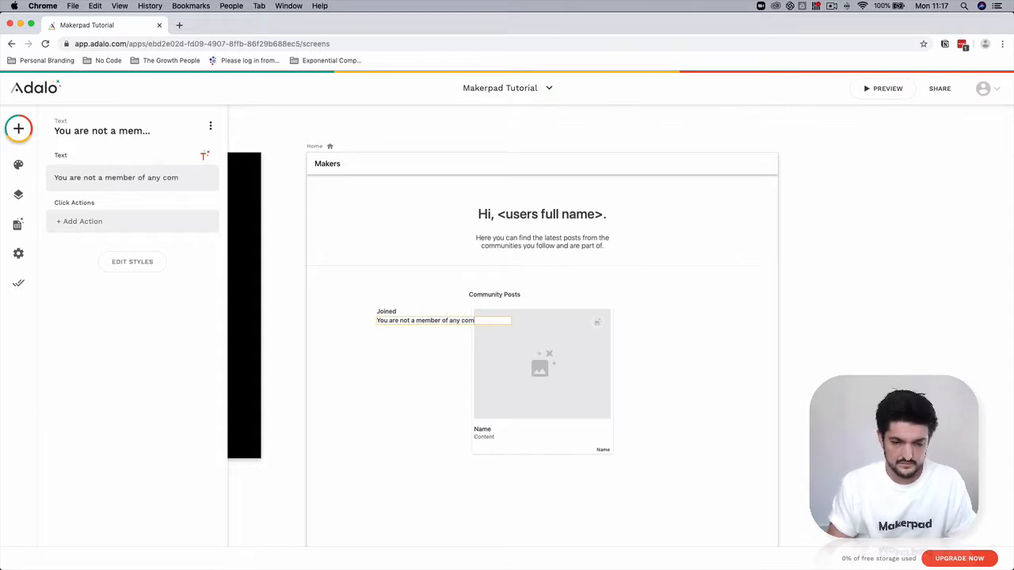
text(munities.)
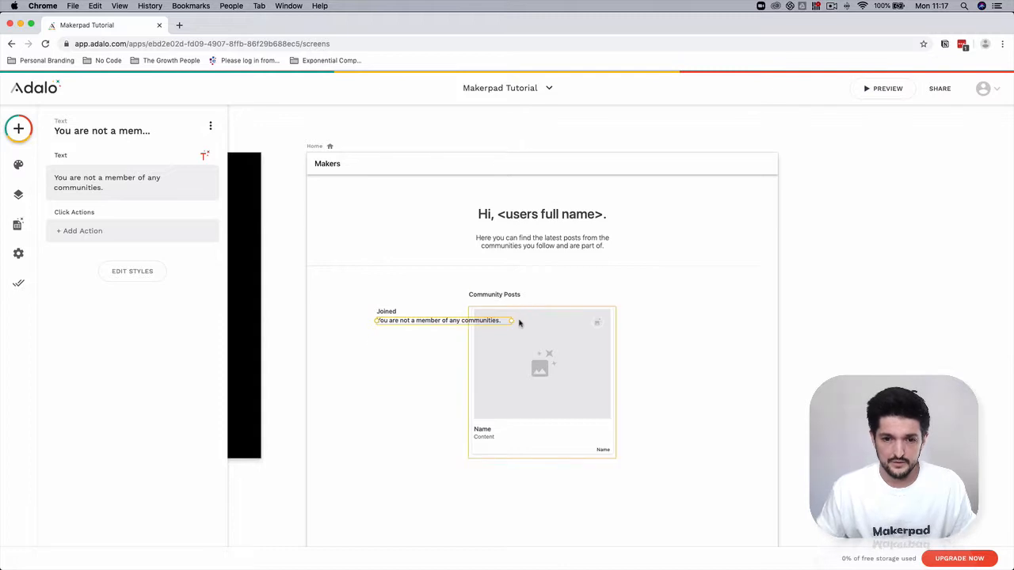
Style the no-membership message with font size 12 and Light weight, and narrow it to about 166 wide so it wraps beside the post list
drag(511, 322, 432, 326)
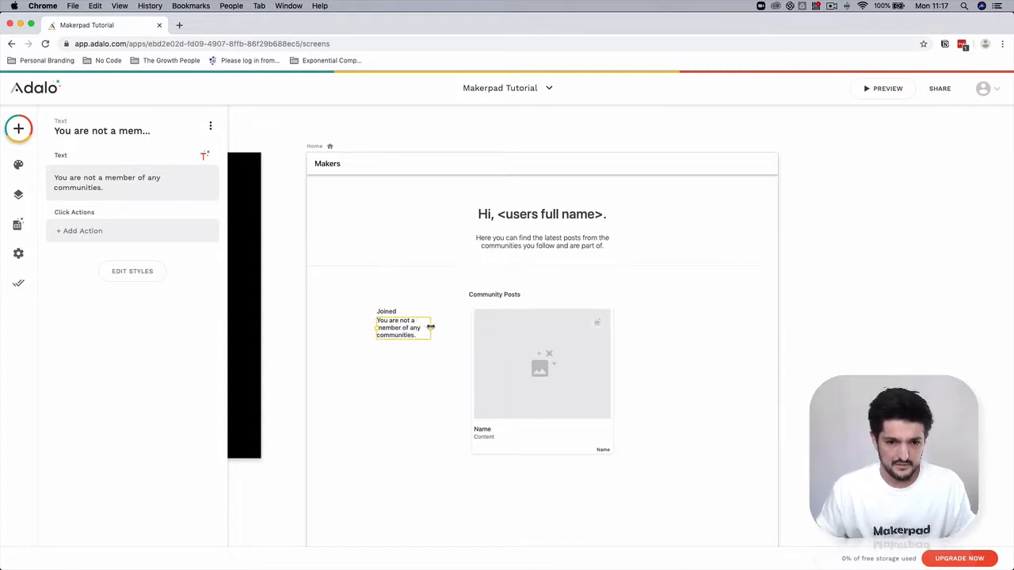
click(134, 271)
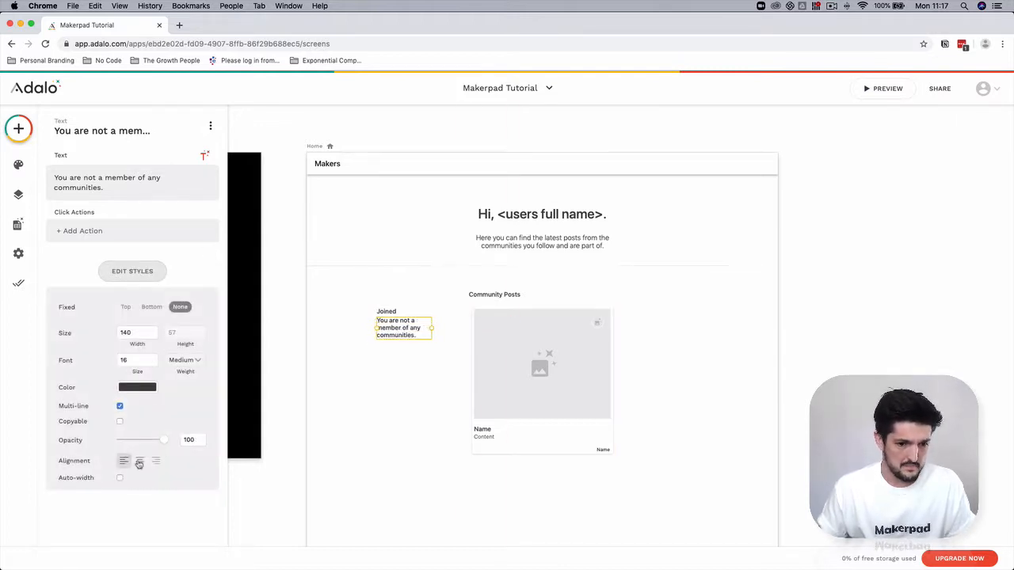
click(119, 478)
double_click(130, 360)
text(12)
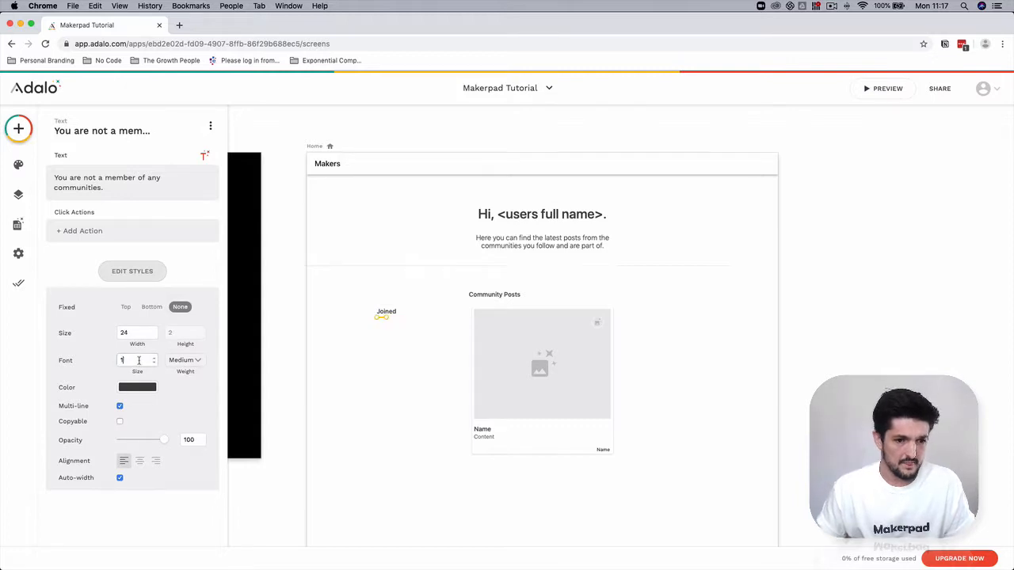
click(184, 360)
click(180, 261)
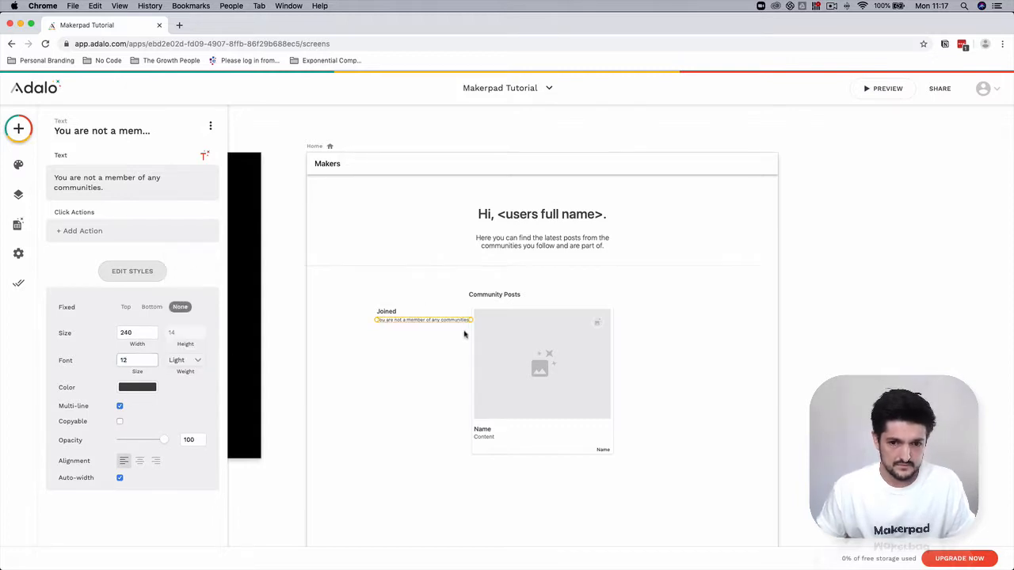
drag(476, 321, 439, 321)
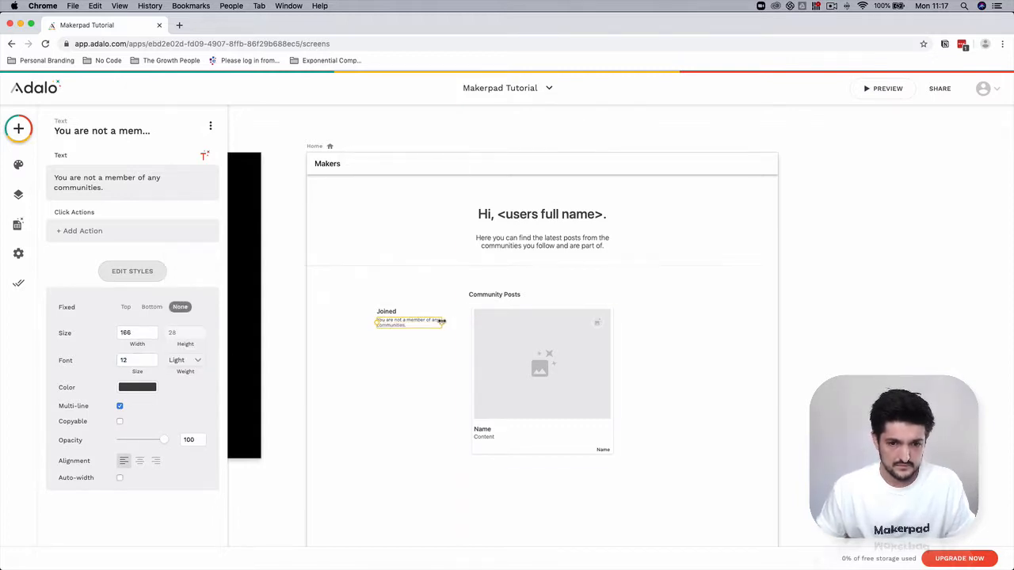
click(892, 294)
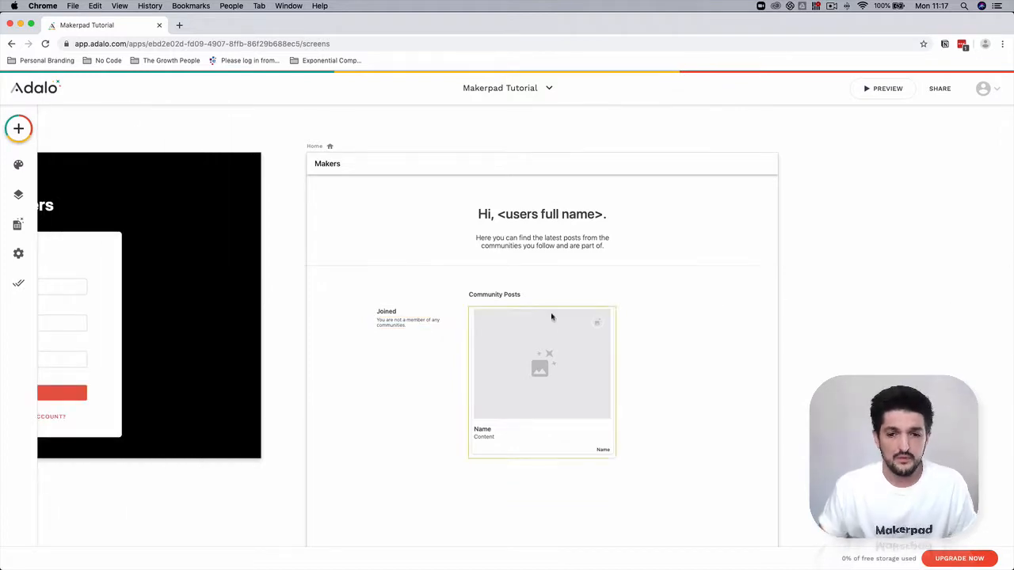
Change the visibility of the message below Joined to Sometimes Visible
click(407, 325)
click(631, 328)
click(393, 325)
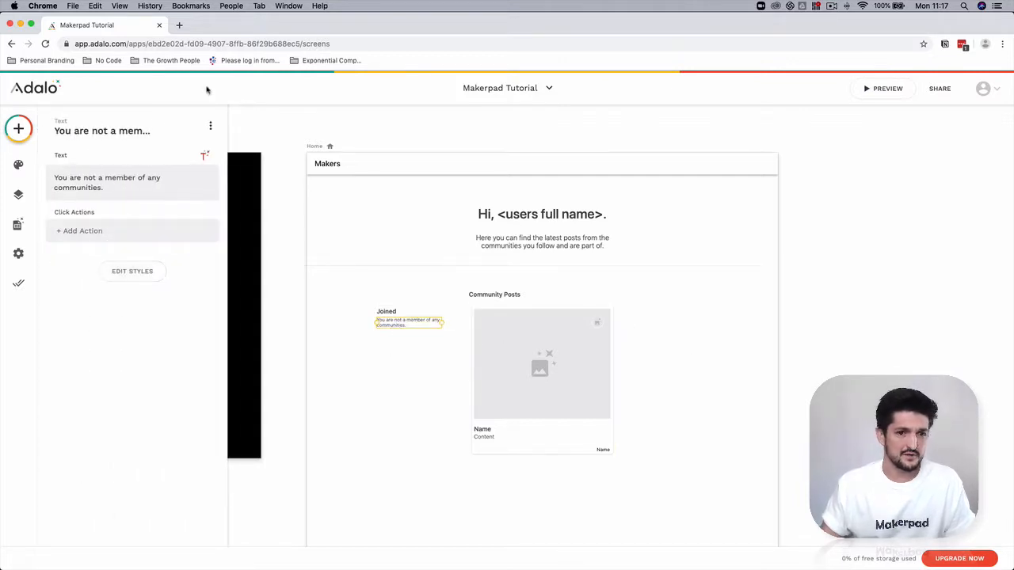
click(208, 127)
click(210, 156)
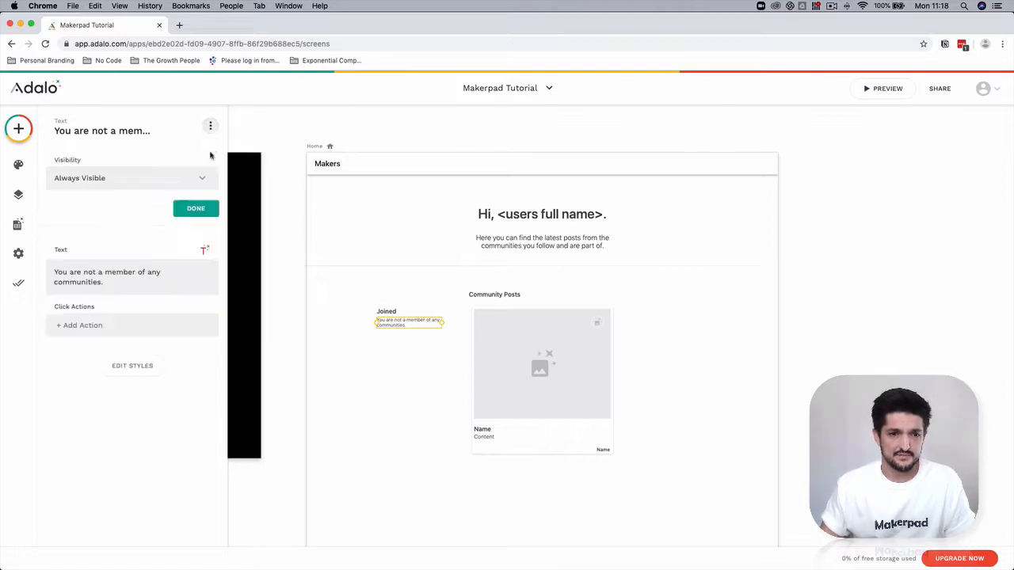
click(120, 183)
click(125, 226)
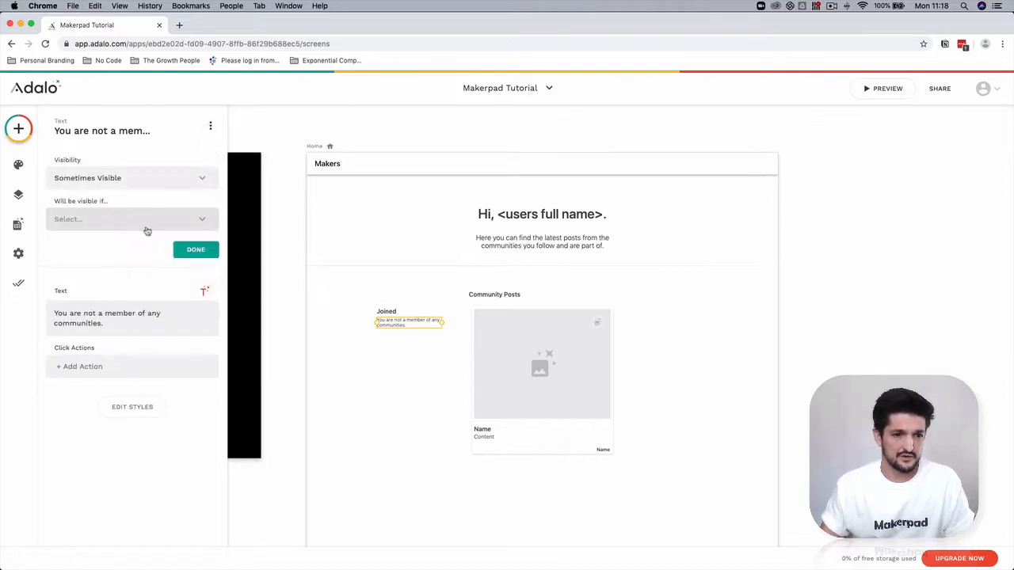
Make the message visible only if the logged-in user's Communities Joined count is equal to 0
click(137, 222)
mouse_move(132, 243)
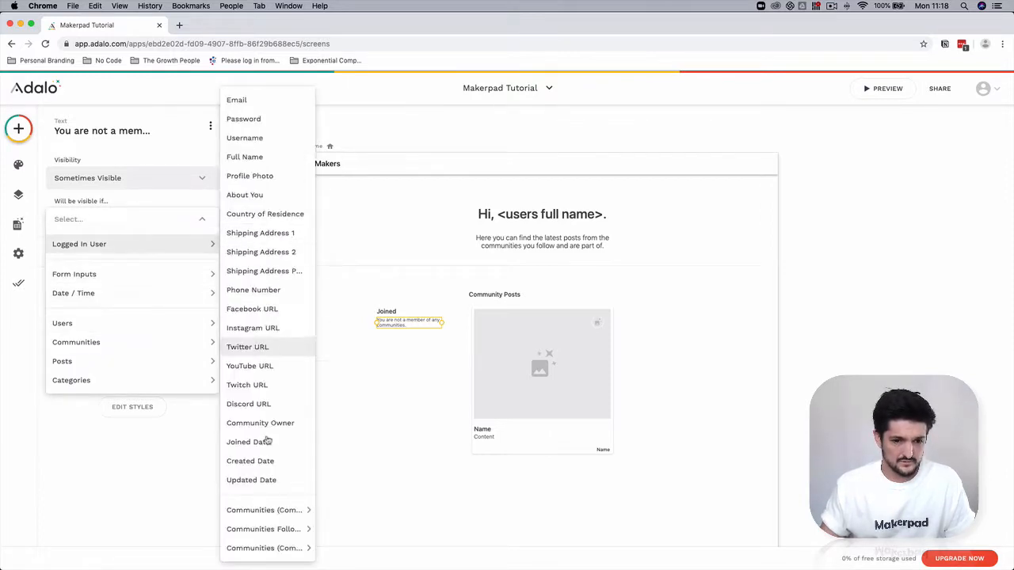
mouse_move(275, 509)
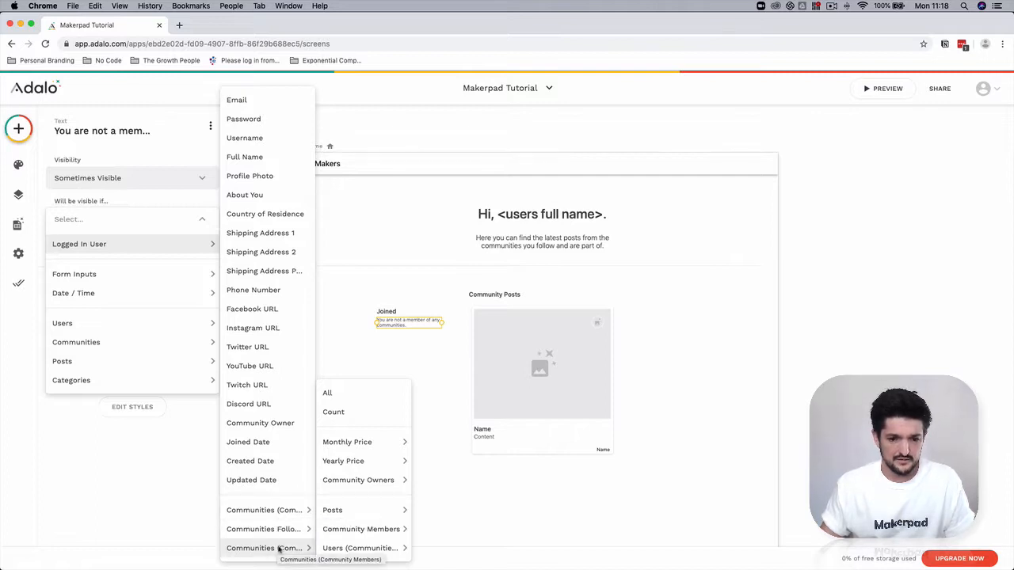
click(361, 396)
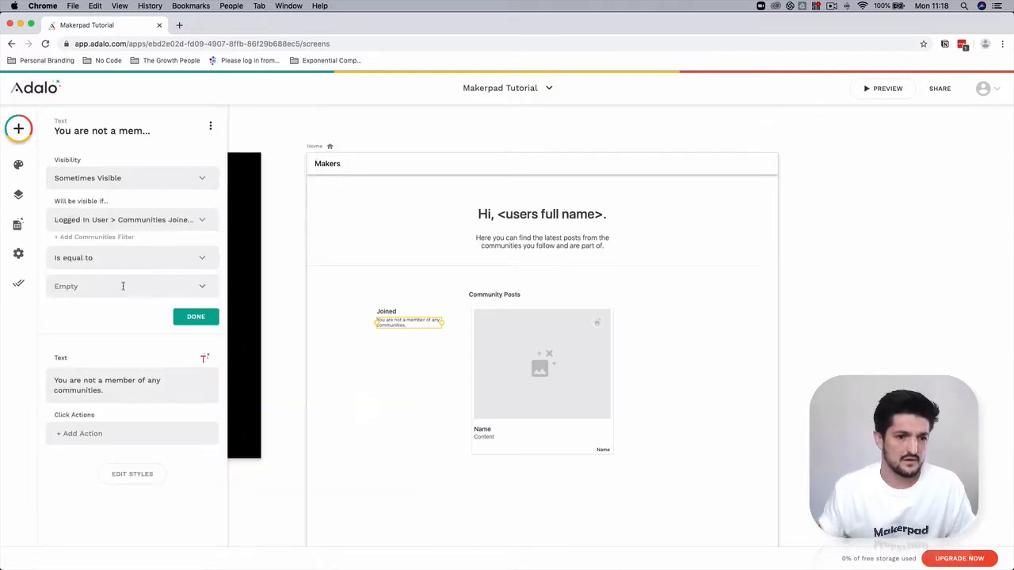
text(0)
click(198, 317)
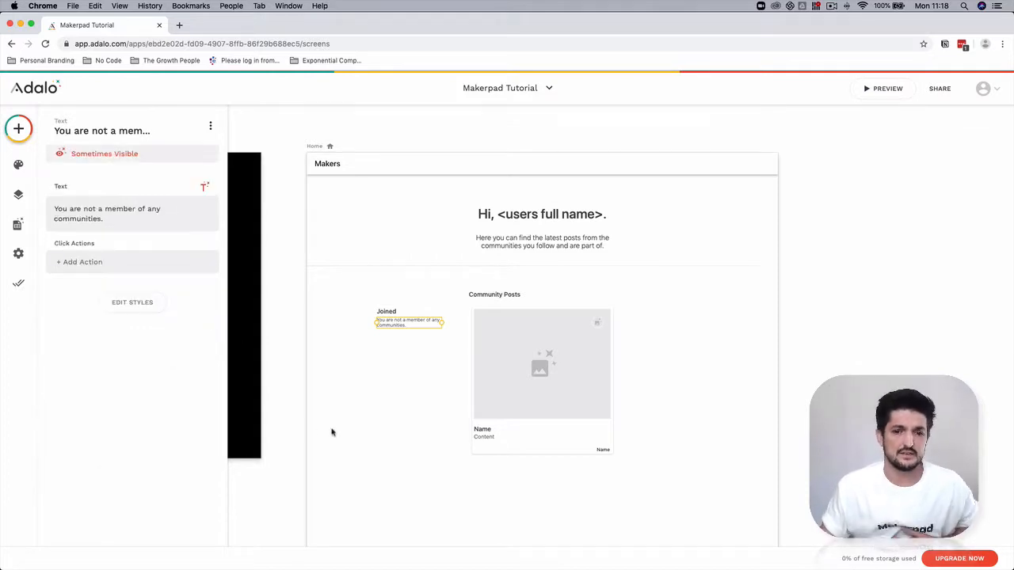
click(331, 430)
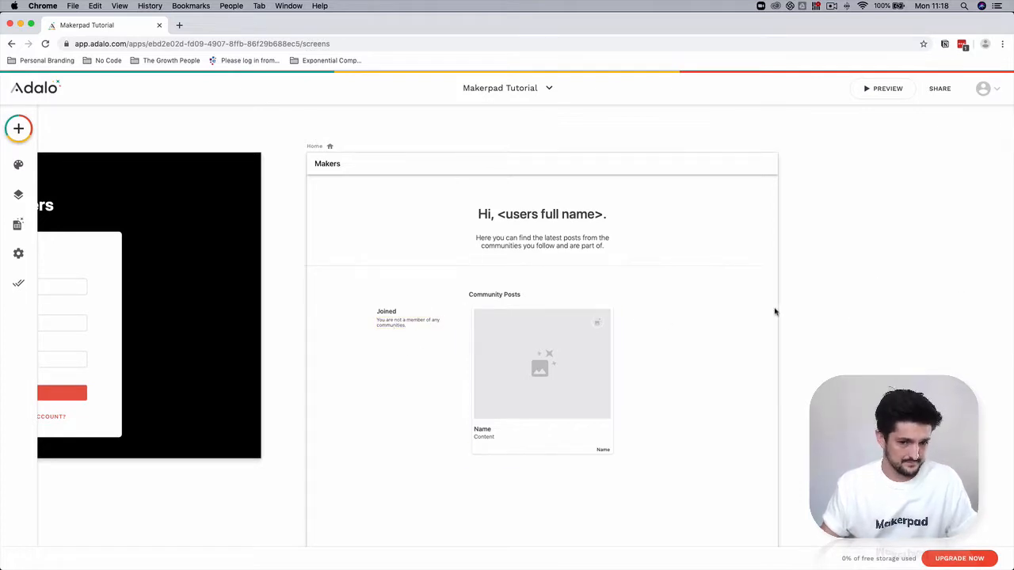
Duplicate the Joined heading and its message, and place the copies together lower in the same column
drag(367, 298, 404, 400)
click(388, 312)
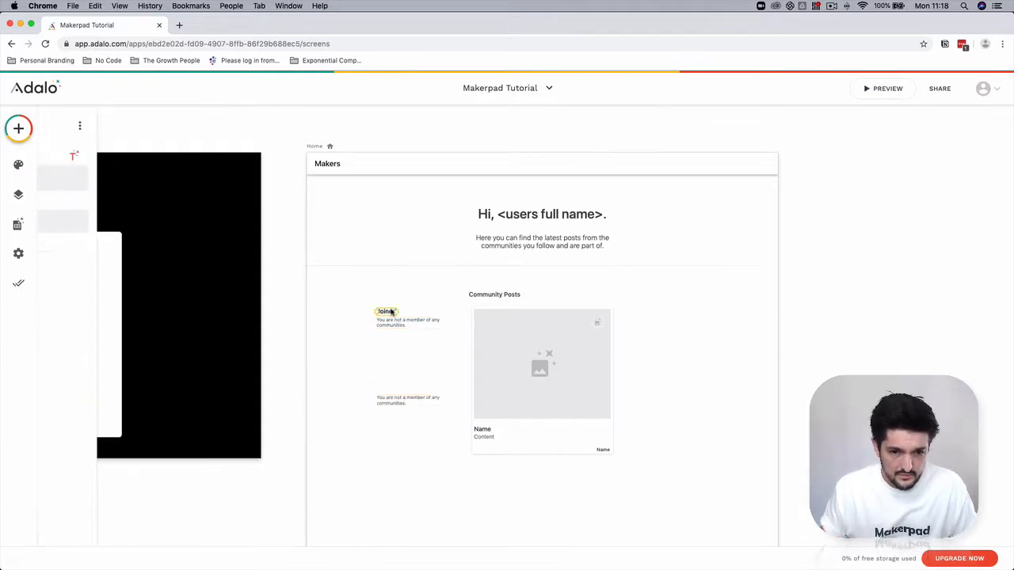
drag(390, 314, 398, 435)
click(994, 349)
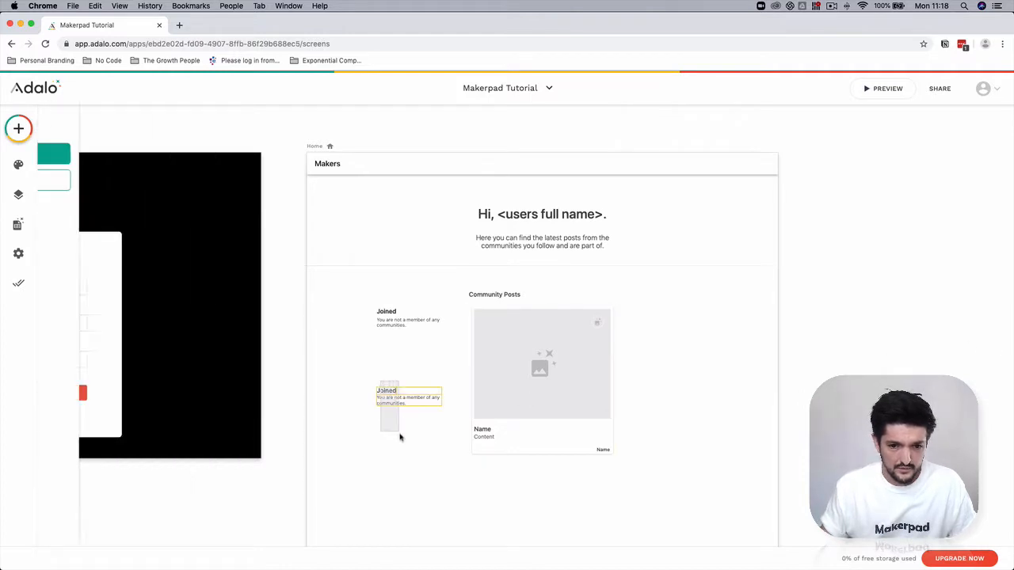
drag(391, 401, 392, 409)
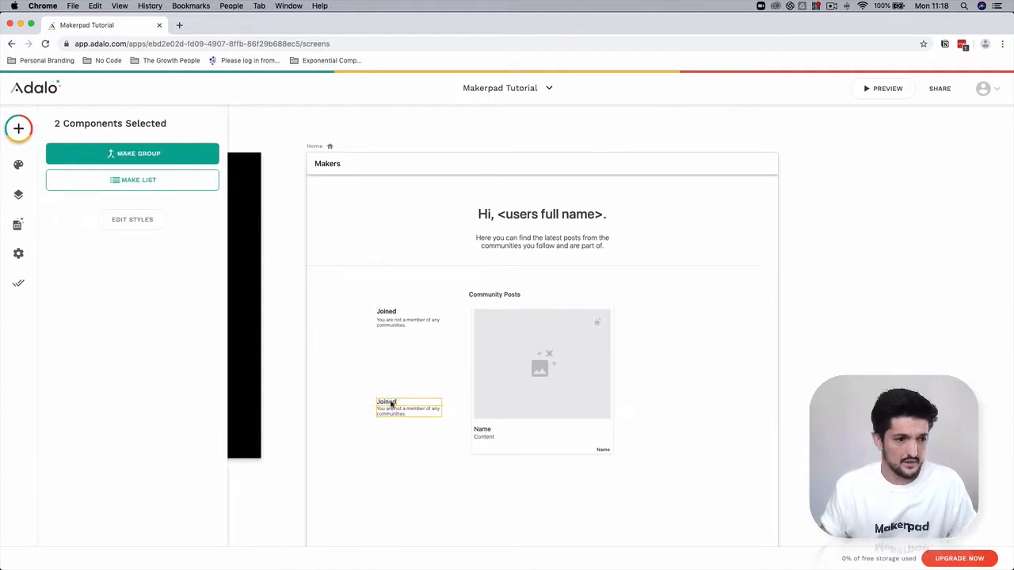
Change the duplicated heading's text to "Following" and move it slightly further down together with its message
double_click(390, 403)
text(Fo)
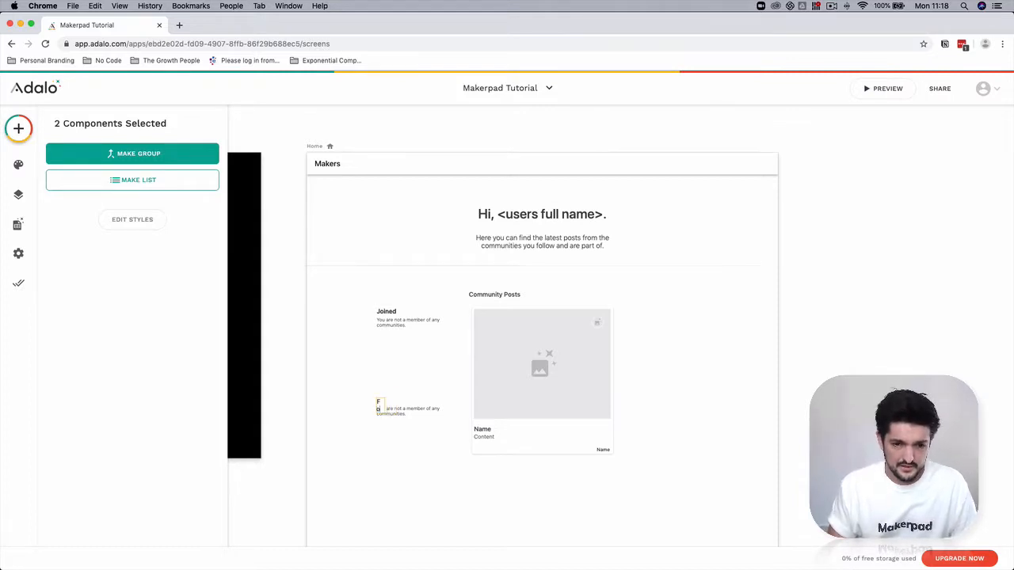
text(llowing)
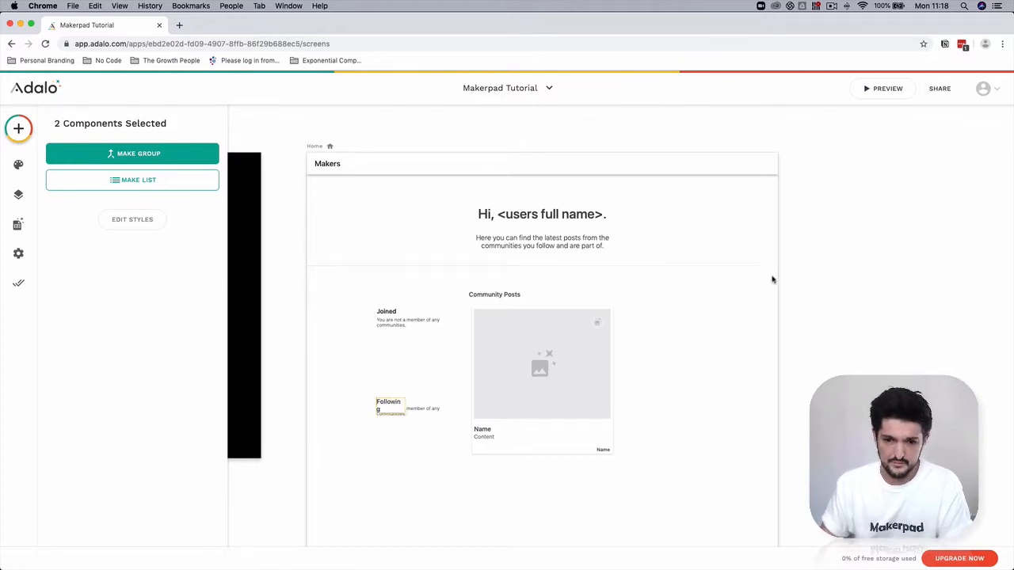
click(776, 387)
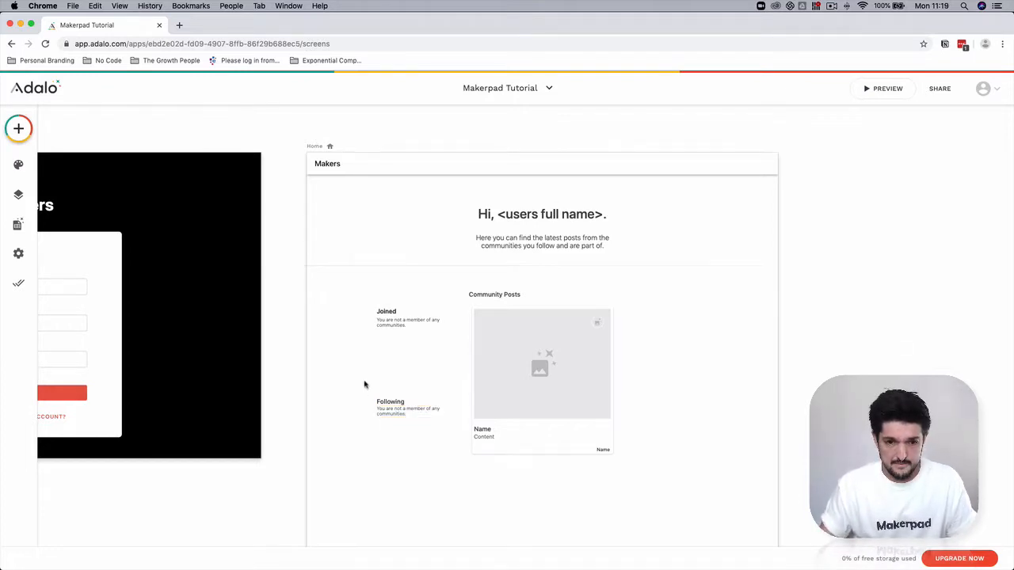
drag(365, 381, 399, 422)
click(869, 362)
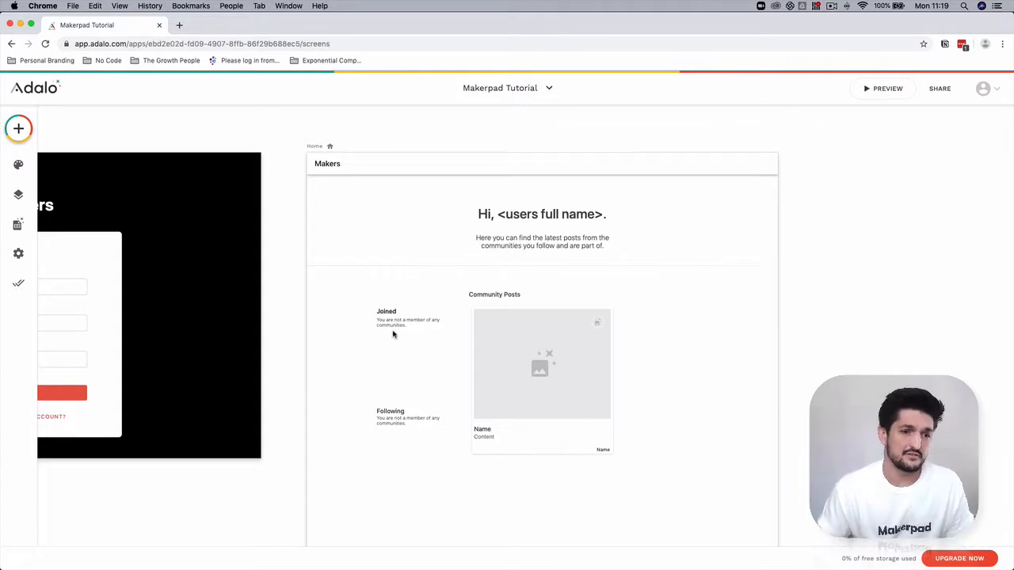
Add a Simple List below the Joined message and narrow it to end at the left edge of the Community Posts list
click(18, 129)
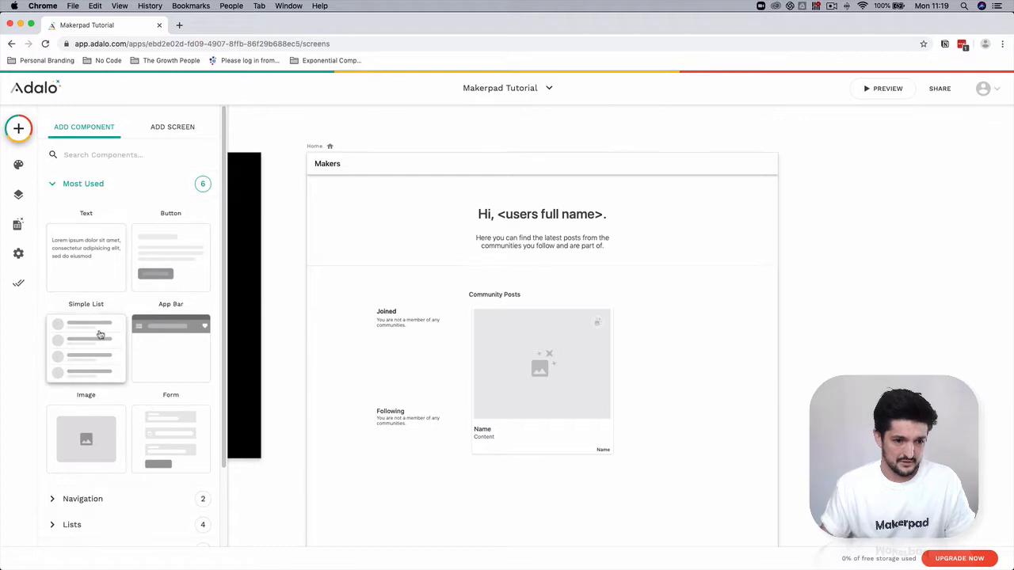
drag(82, 355, 500, 378)
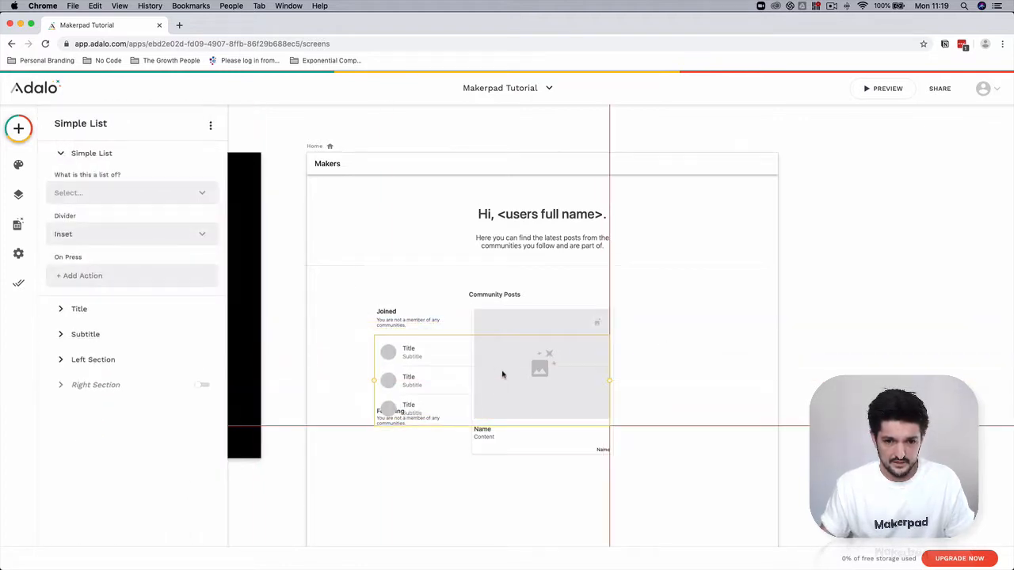
drag(609, 383, 469, 382)
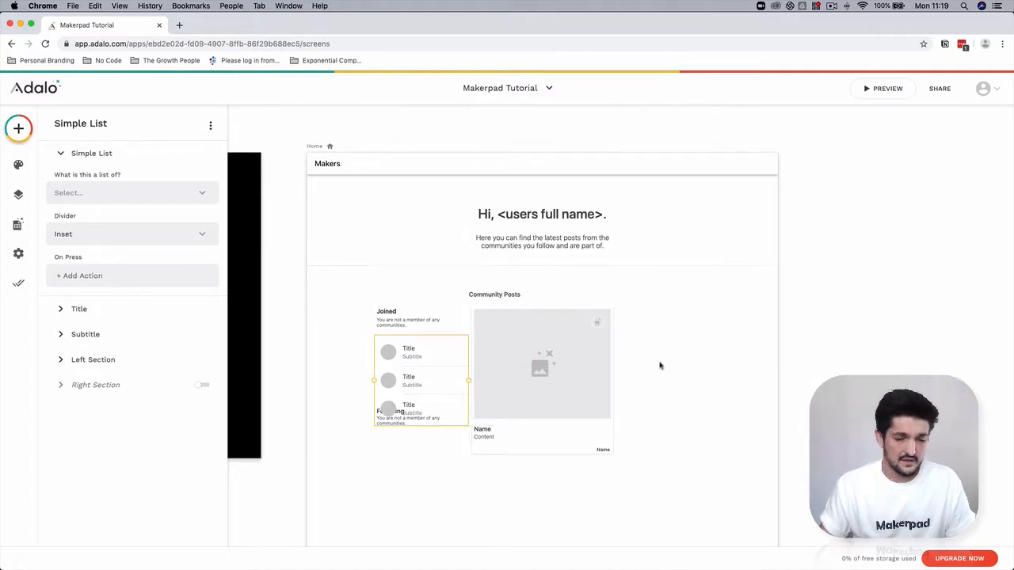
click(416, 430)
Move the simple list out of the way and shift the Following heading and its message further down to make room
key(super+plus)
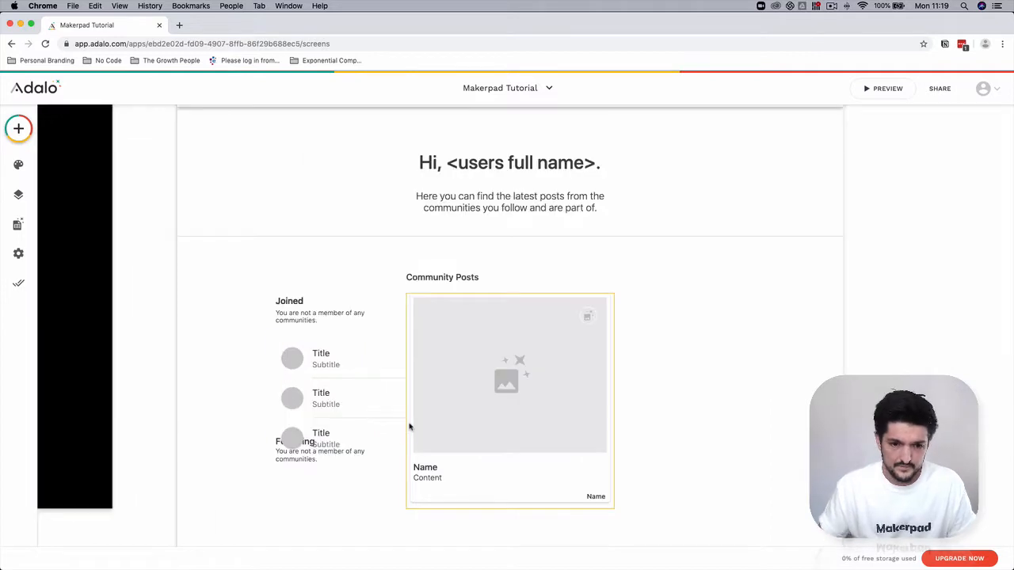
drag(335, 436, 290, 335)
drag(277, 420, 346, 514)
scroll(325, 483, down, 1)
drag(326, 435, 320, 498)
click(335, 485)
drag(254, 443, 297, 494)
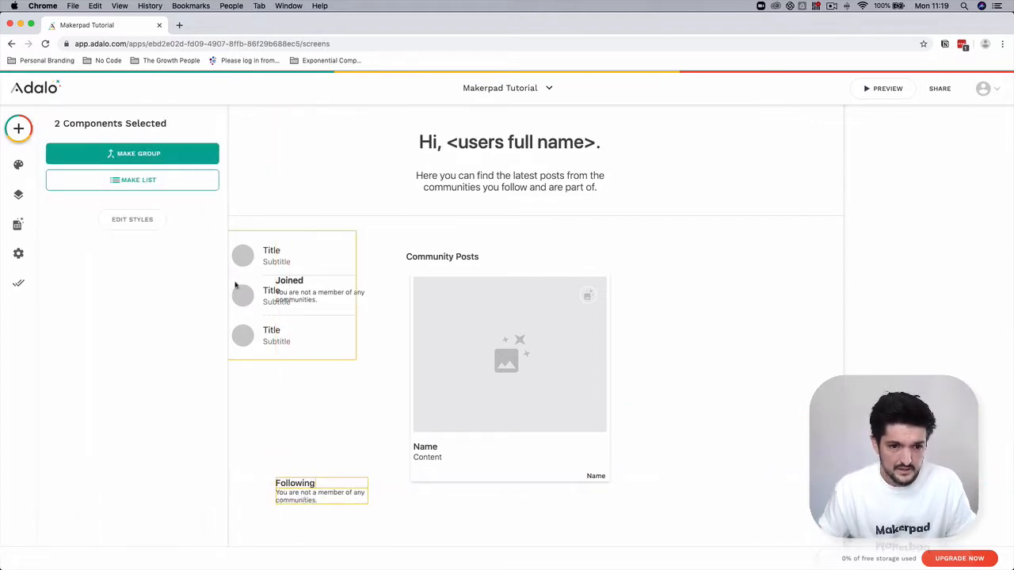
Place the simple list directly below the Joined message, align it with the heading, and narrow it to leave a gap before the post card
drag(235, 285, 283, 369)
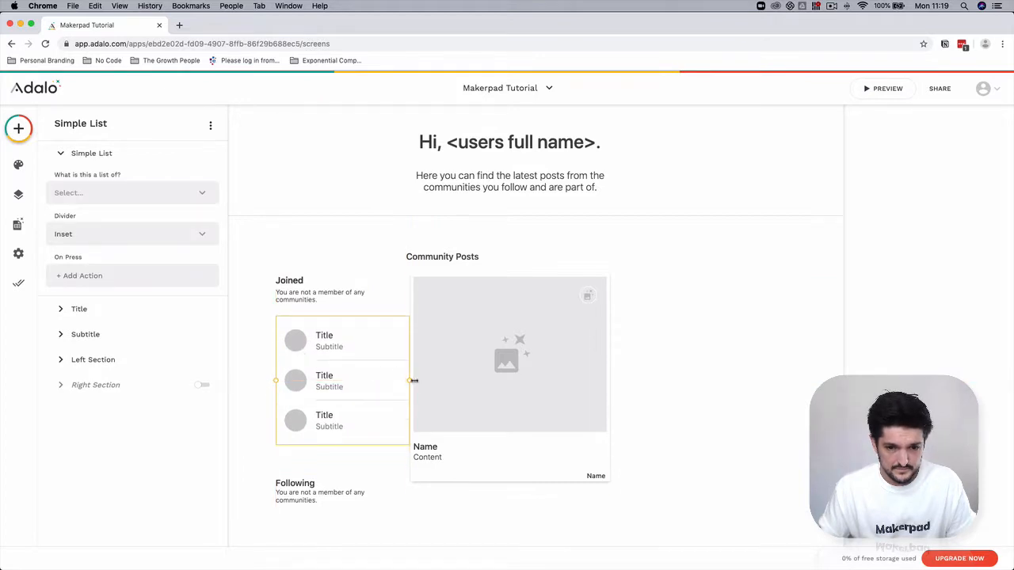
drag(412, 380, 344, 359)
click(351, 362)
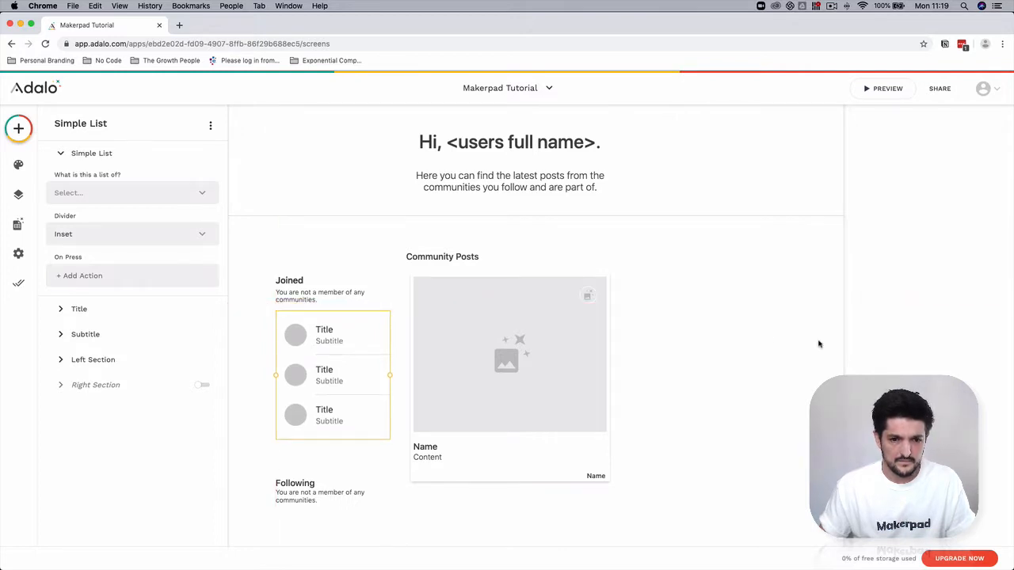
click(819, 344)
click(319, 359)
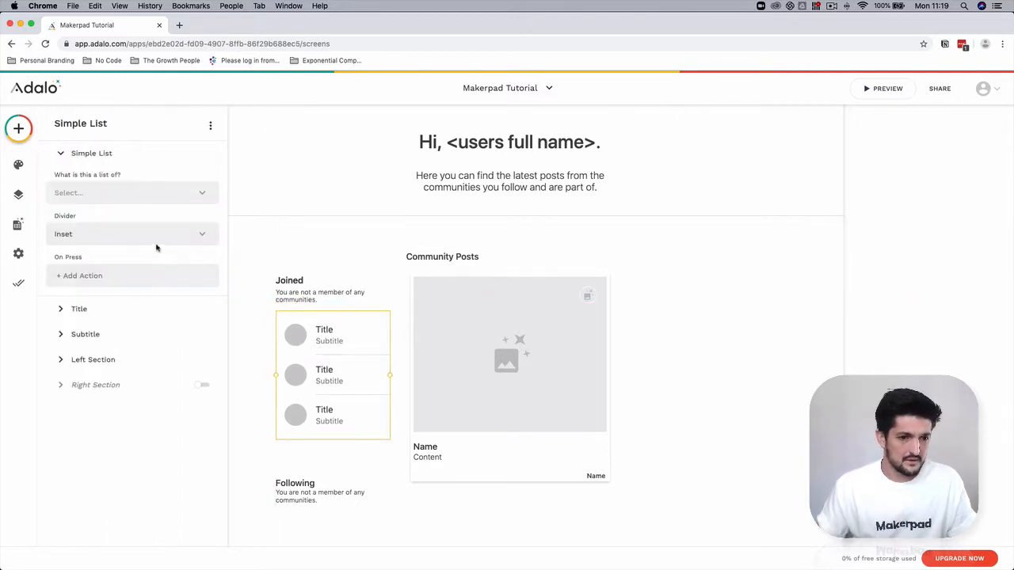
Disable the subtitle on the simple list under the Joined message
click(108, 333)
click(987, 333)
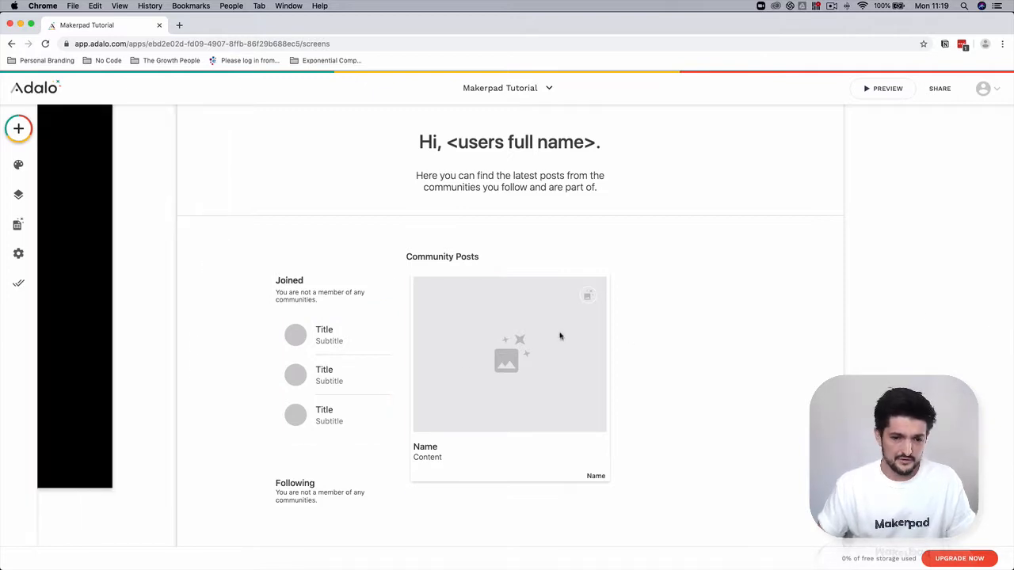
click(353, 385)
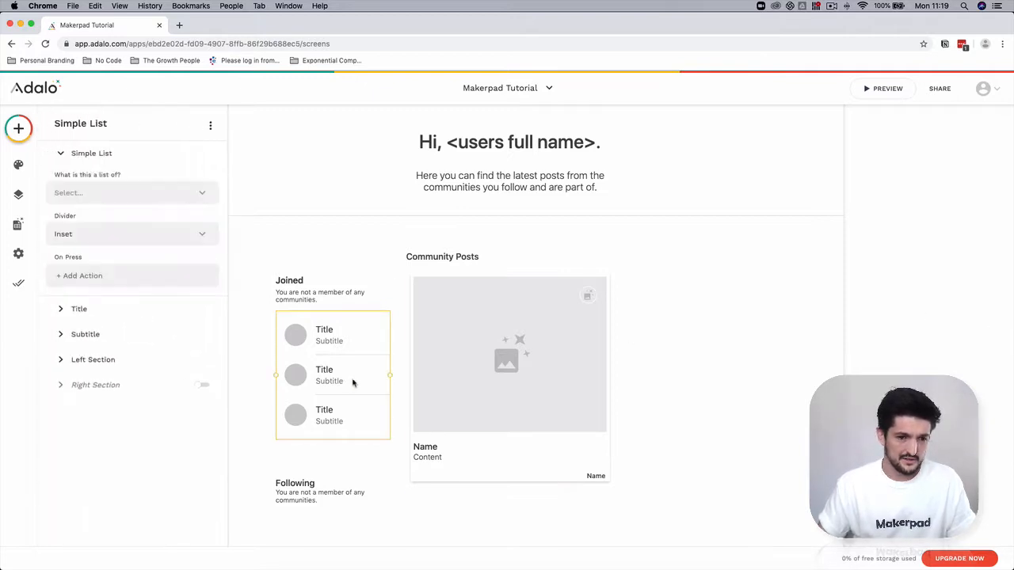
click(108, 333)
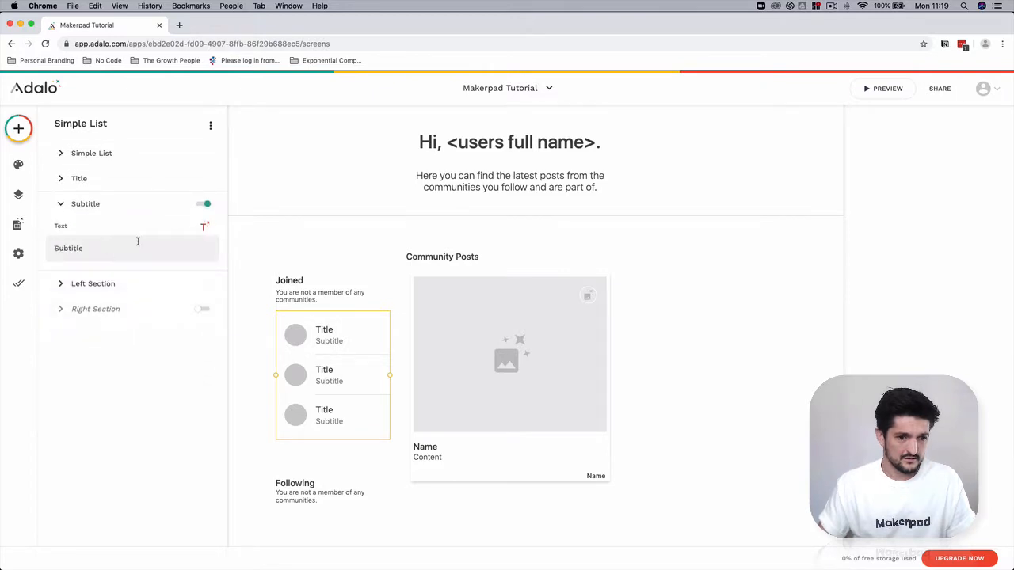
click(203, 203)
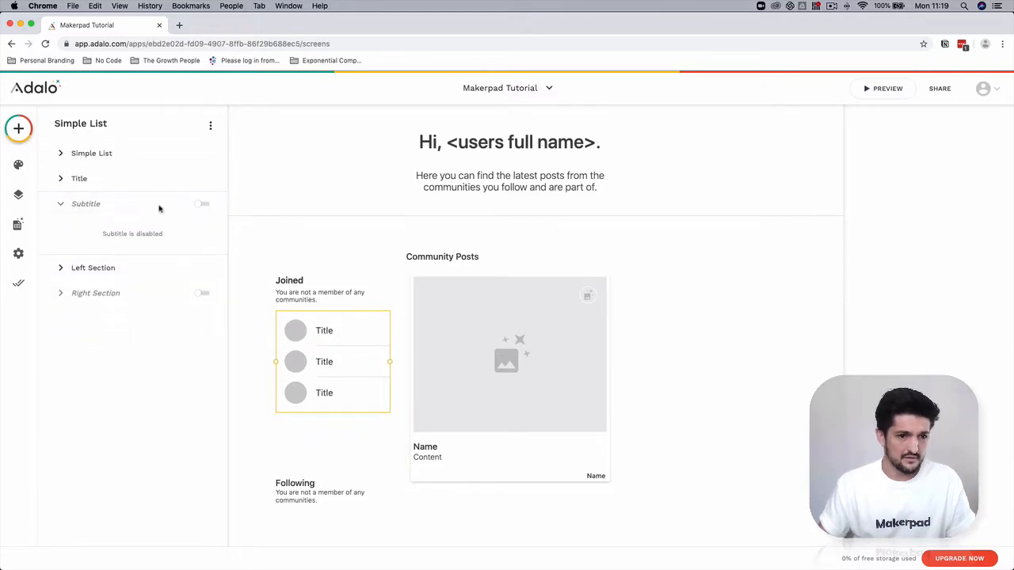
click(974, 349)
Make the Joined list show Communities, filtered to Logged In User > Communities Joined
click(312, 351)
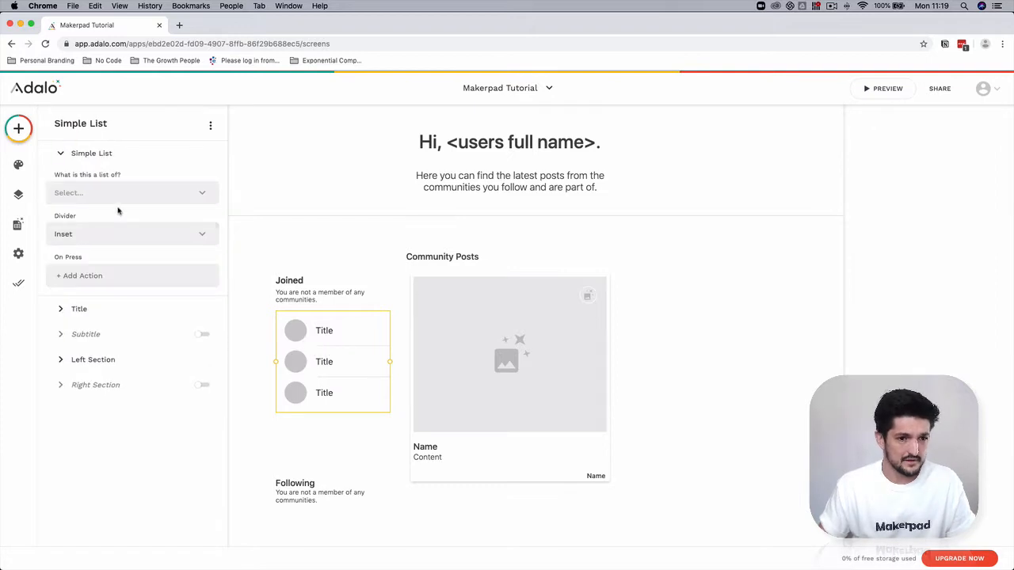
click(124, 196)
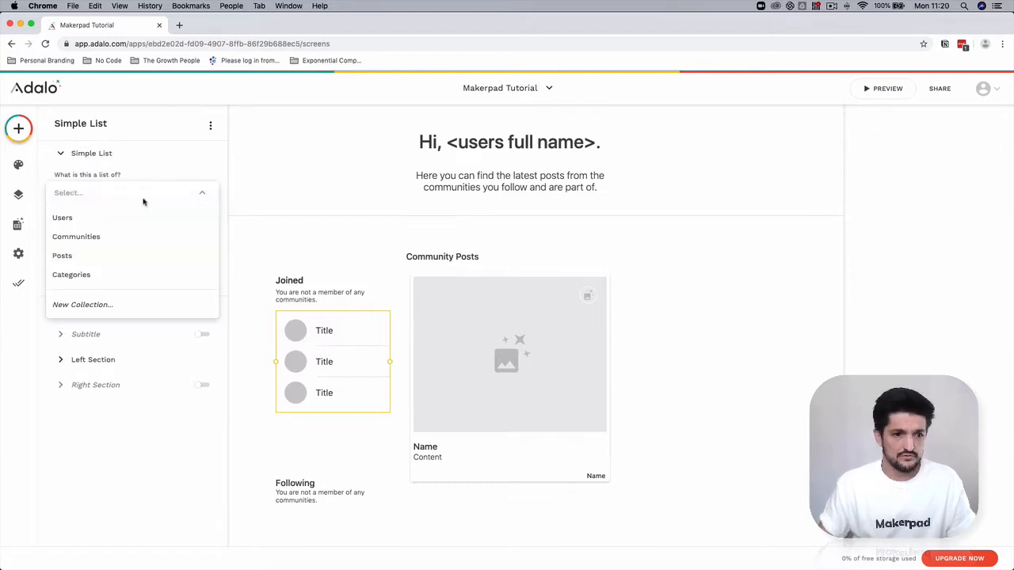
click(116, 237)
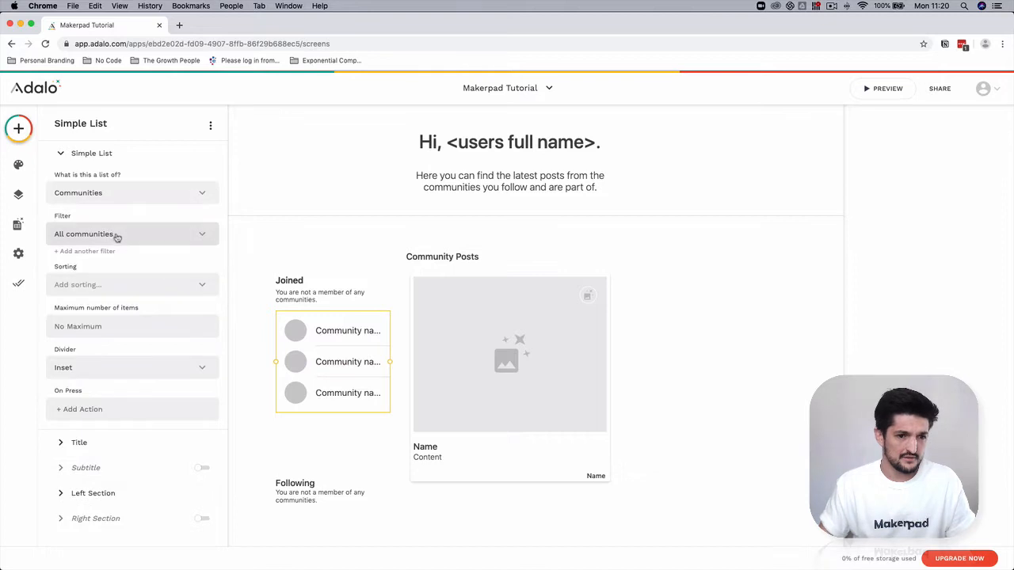
click(117, 235)
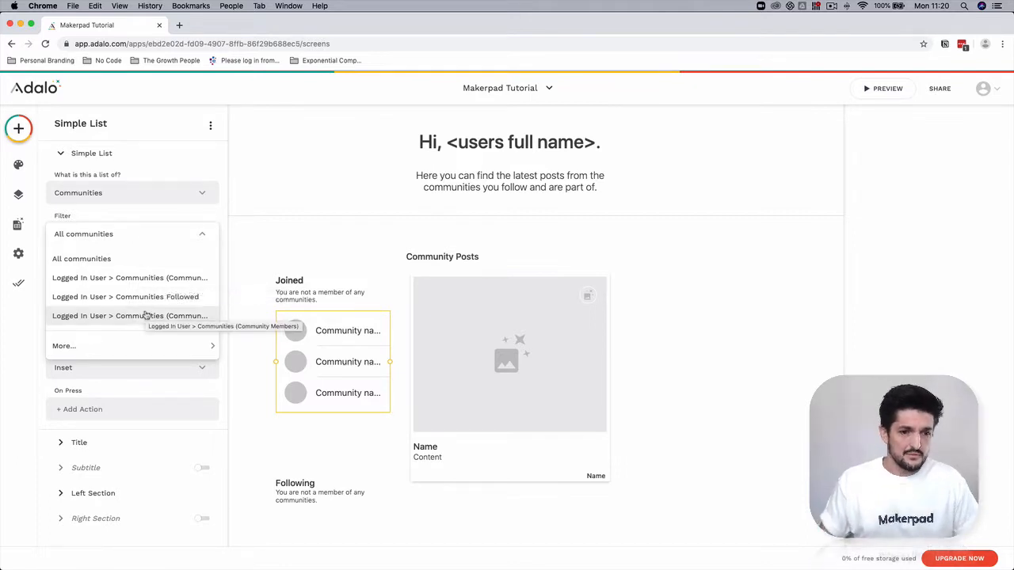
click(145, 315)
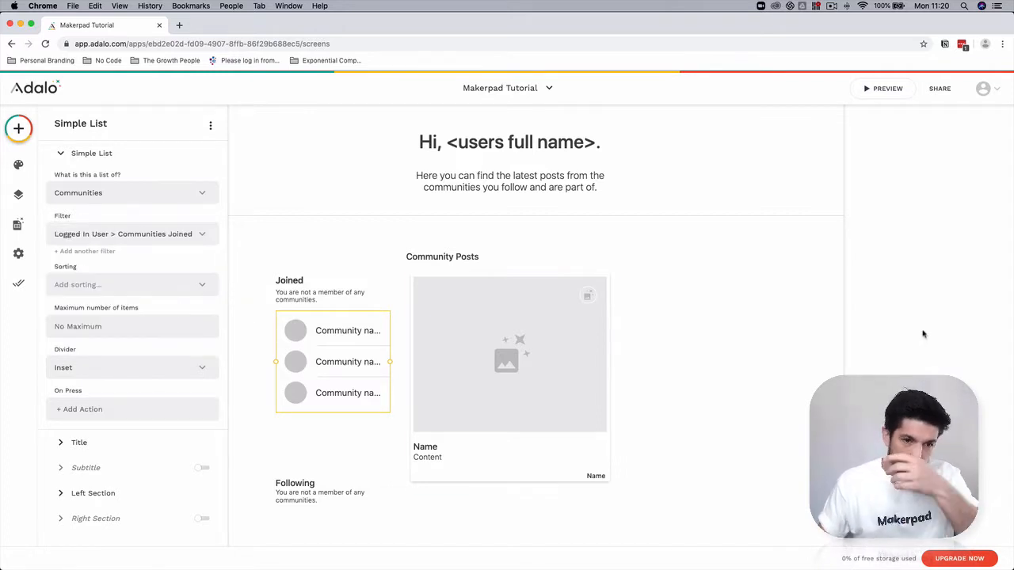
Sort the Joined communities list by Description - A to Z
click(133, 284)
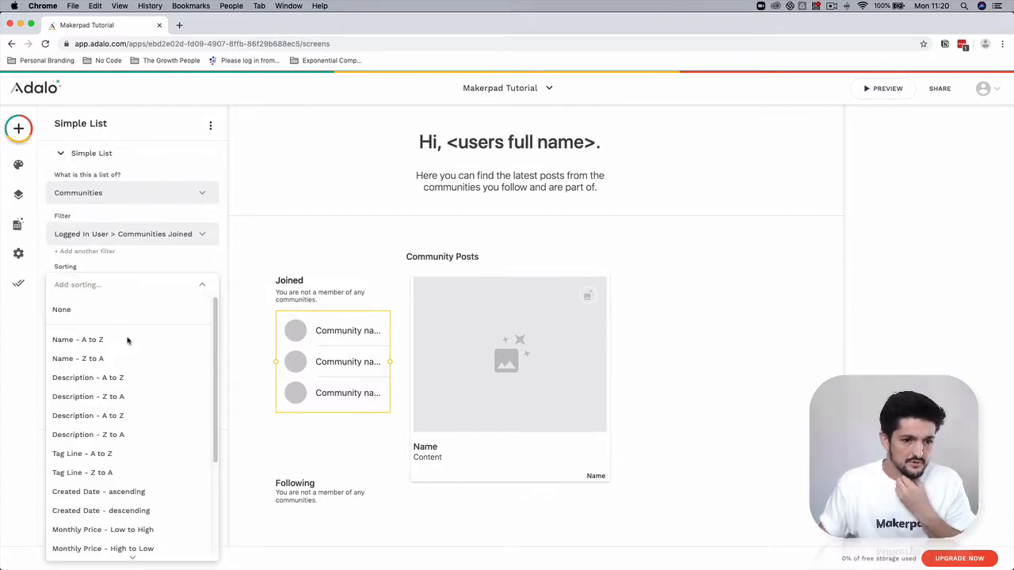
scroll(133, 531, down, 5)
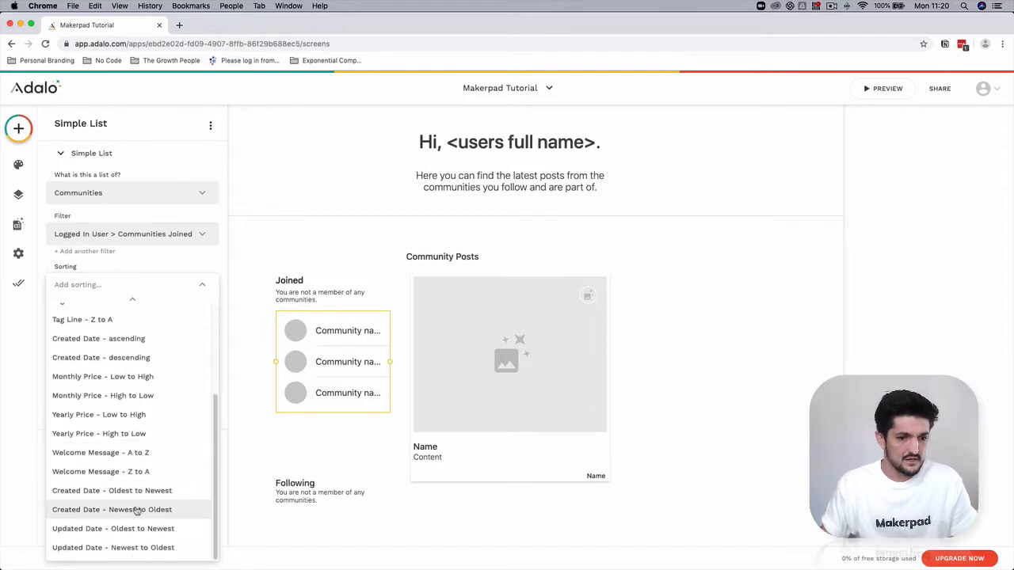
scroll(131, 482, up, 3)
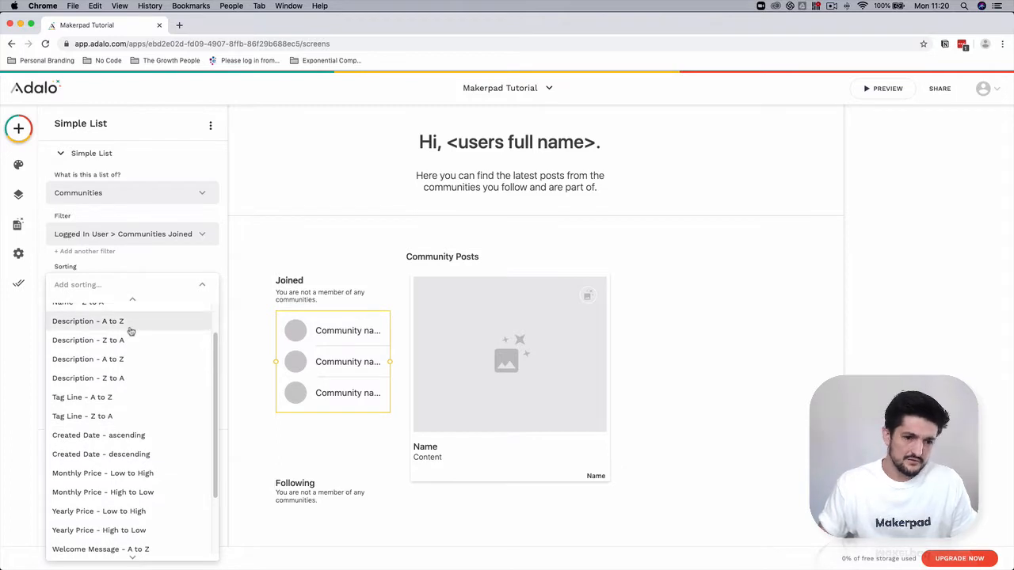
click(131, 325)
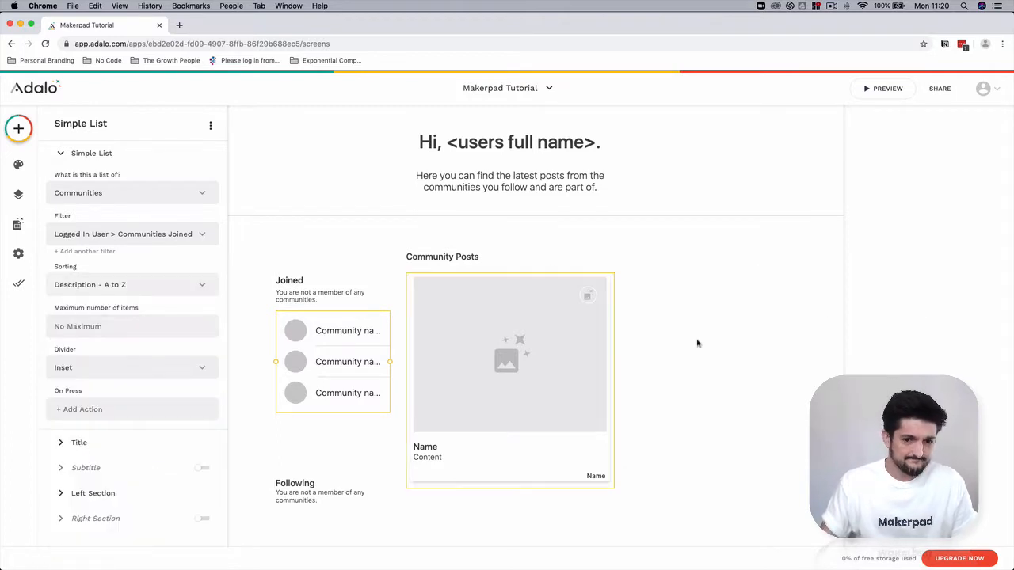
click(930, 290)
Set the Joined list's avatar to show a placeholder image when a community has no profile photo
click(325, 334)
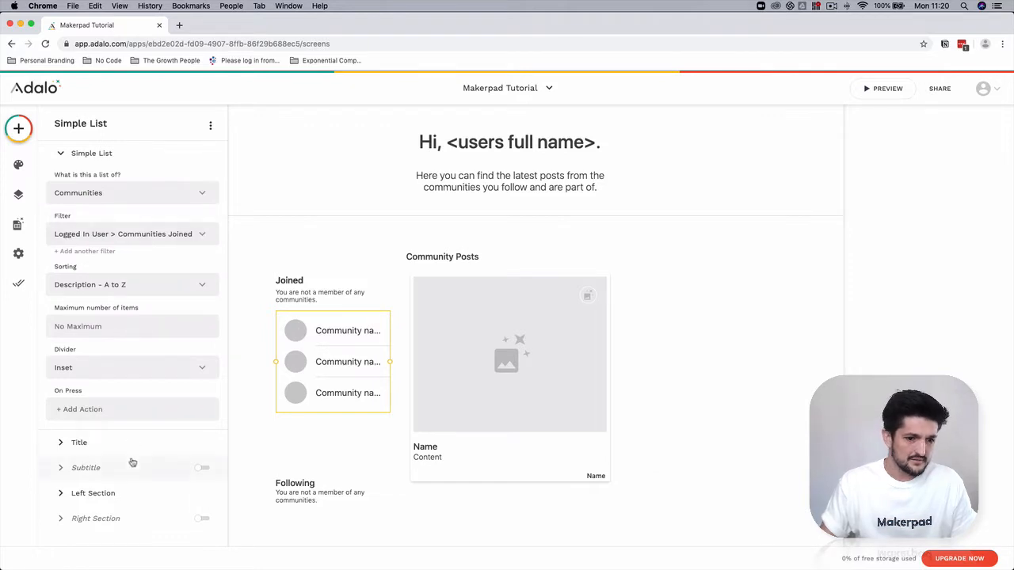
click(133, 495)
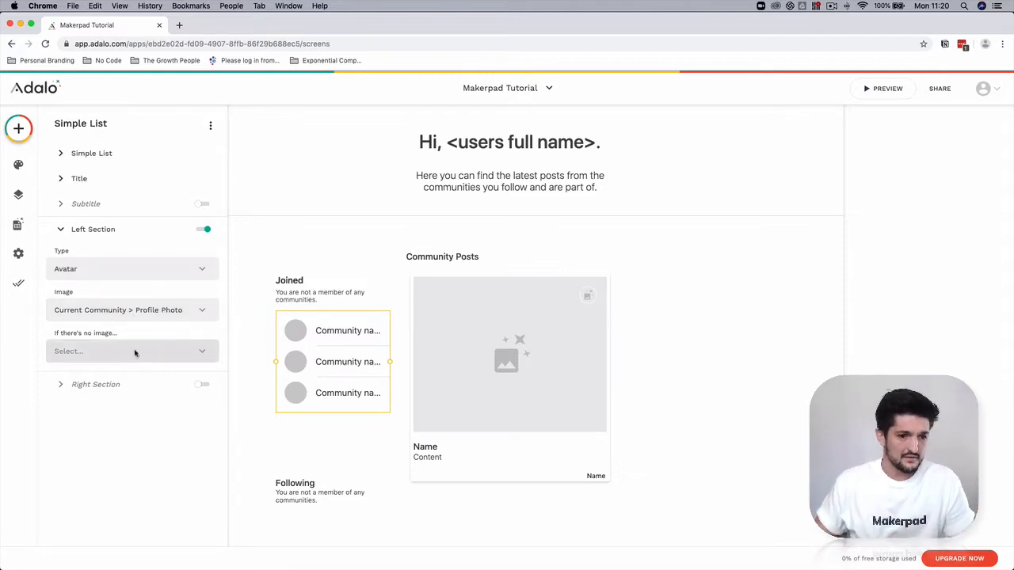
click(135, 353)
click(133, 326)
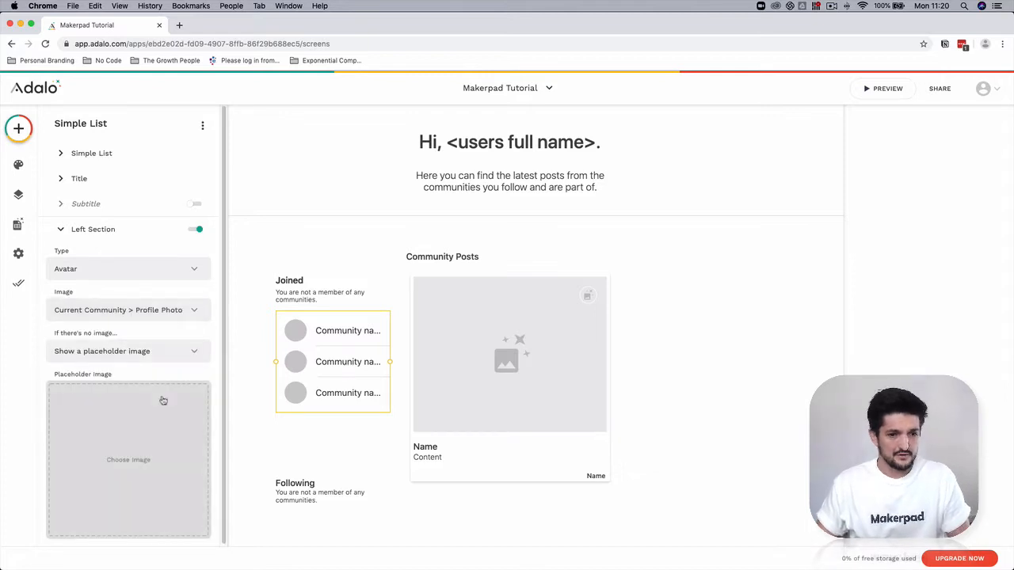
click(977, 287)
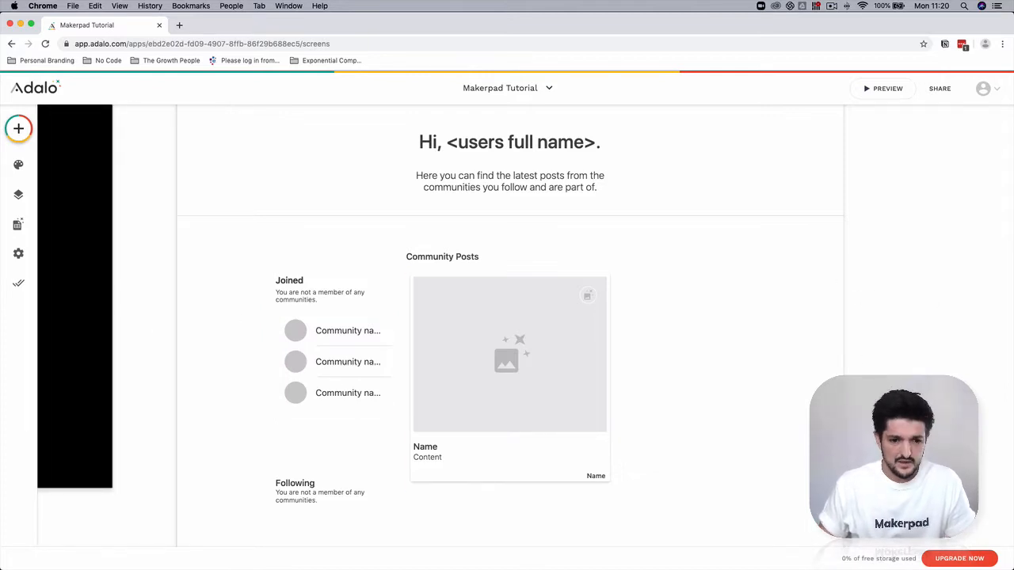
Move the Following heading and its message up, closer to the Joined communities list
scroll(943, 309, down, 3)
drag(244, 346, 311, 348)
Limit the Joined communities list to a maximum of 5 items
click(317, 249)
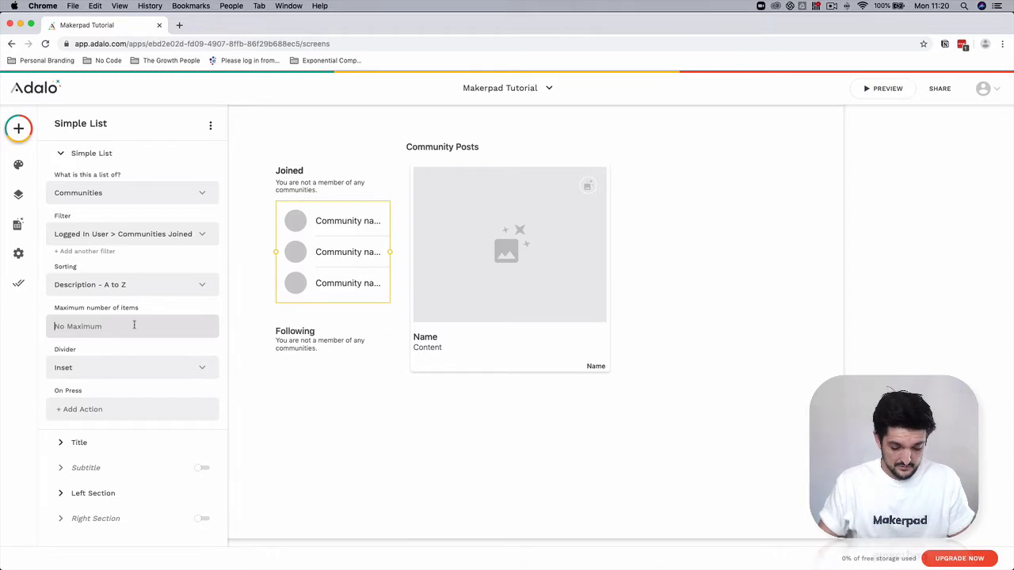
click(134, 325)
text(5)
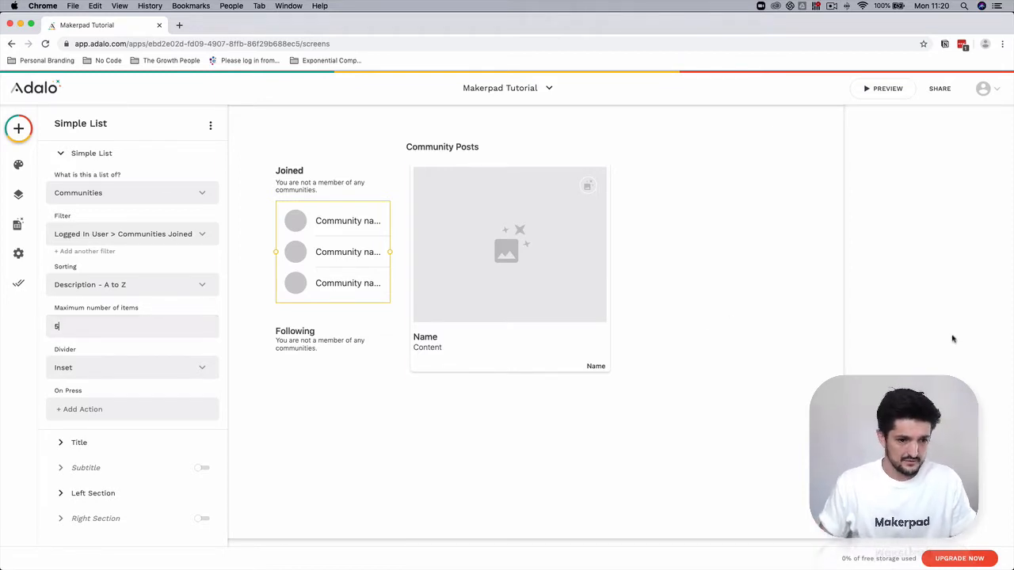
click(765, 309)
Duplicate the Joined communities list, leave one copy slightly lower under the Joined message, and place the other below the Following message
click(328, 238)
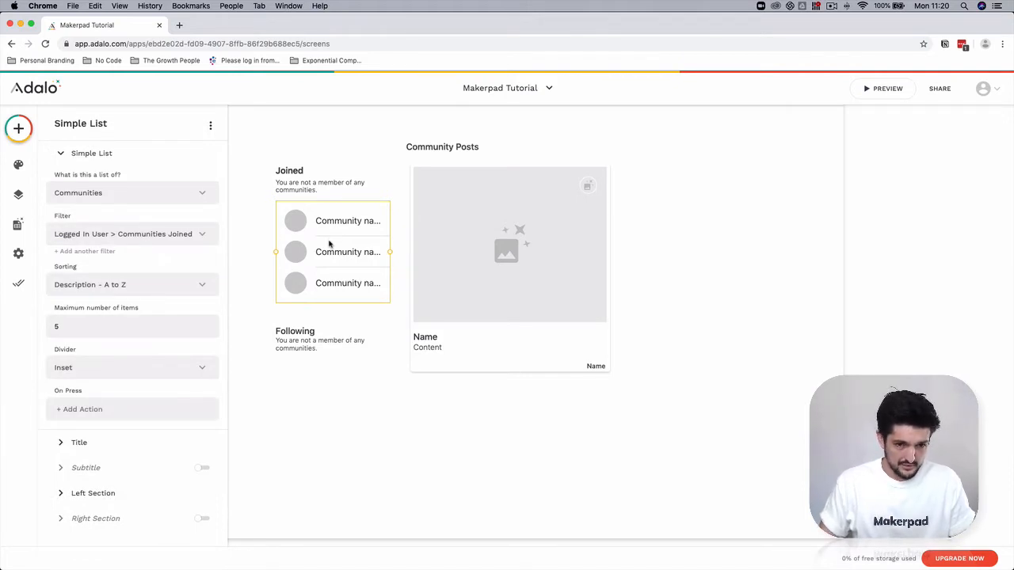
drag(330, 292, 325, 244)
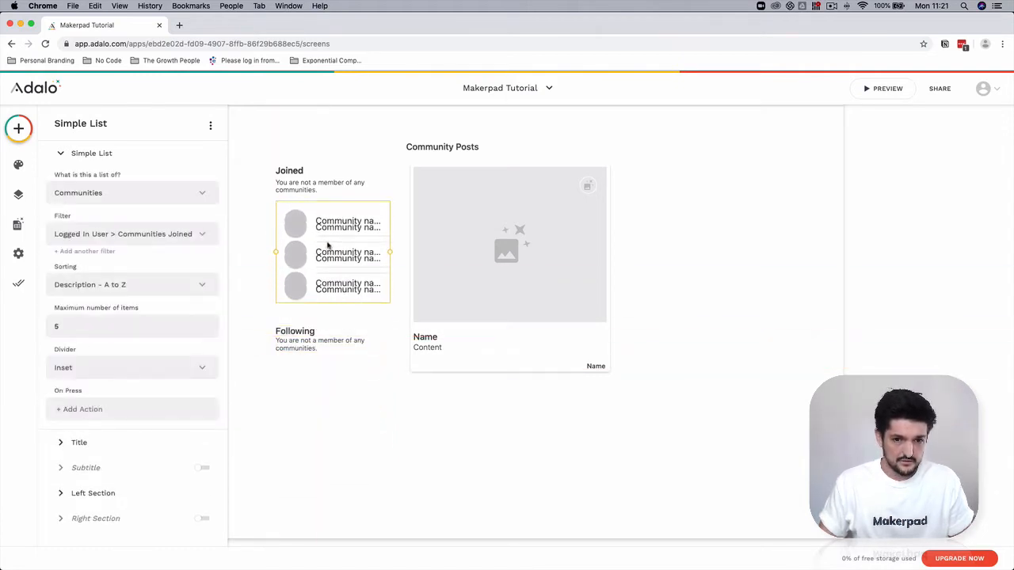
drag(325, 248, 329, 419)
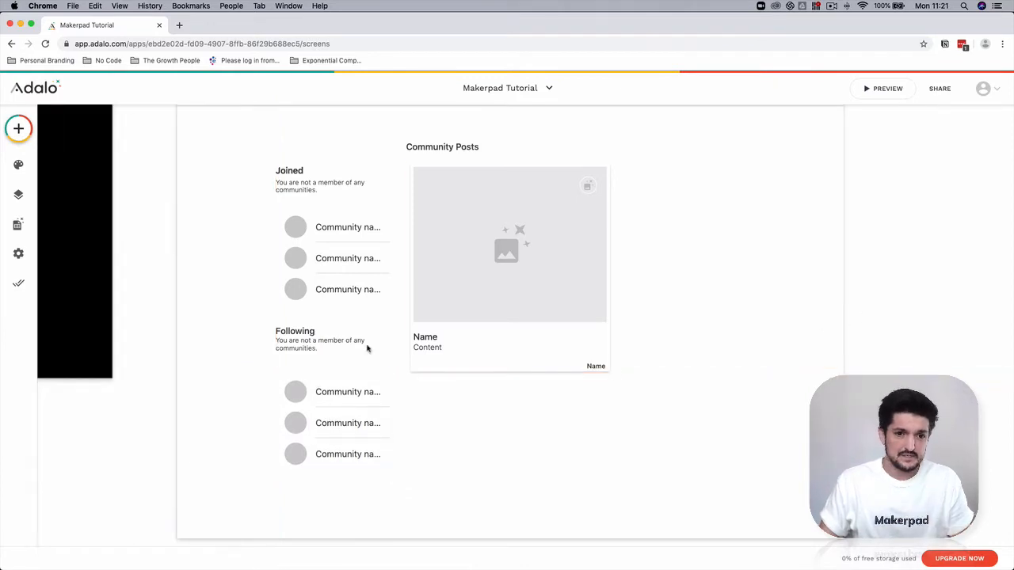
Change the filter of the list below the Following message to Logged In User > Communities Followed
click(331, 446)
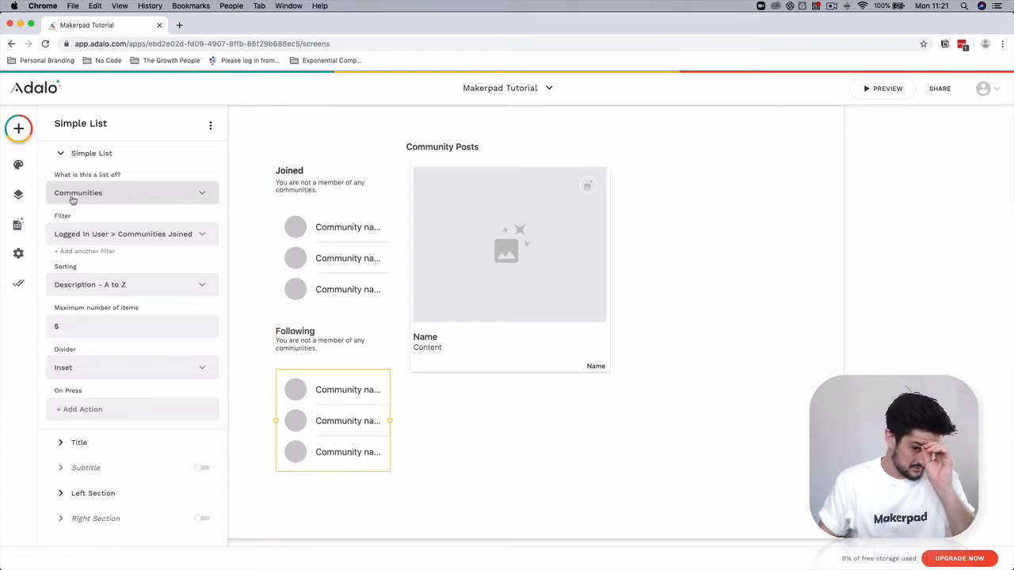
click(144, 234)
click(142, 297)
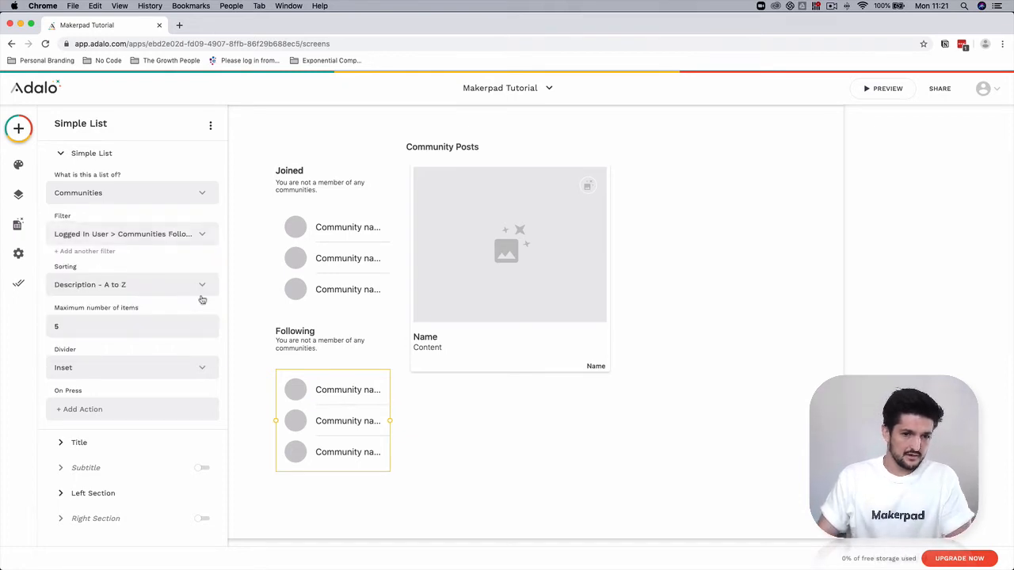
click(888, 375)
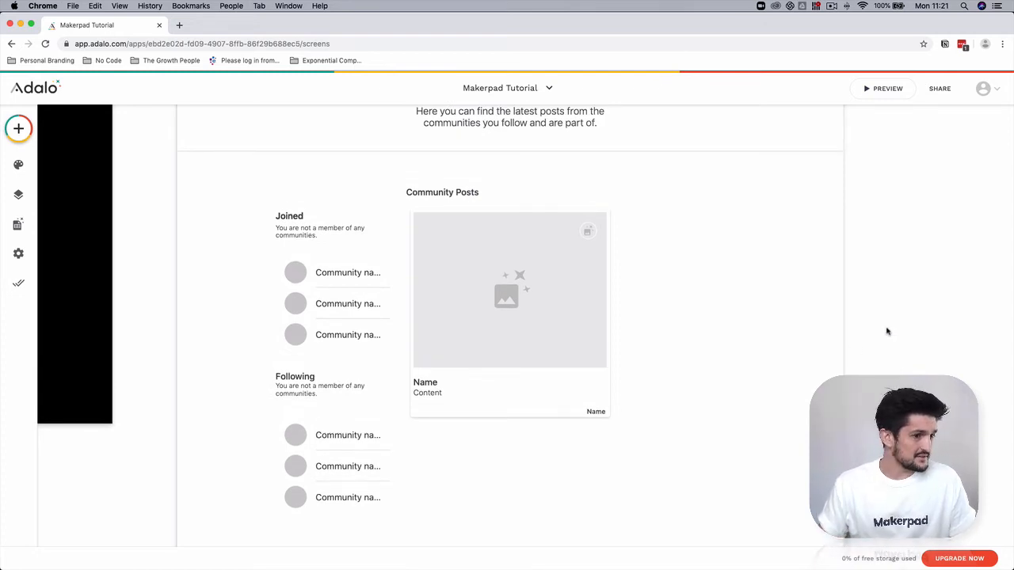
scroll(888, 328, up, 2)
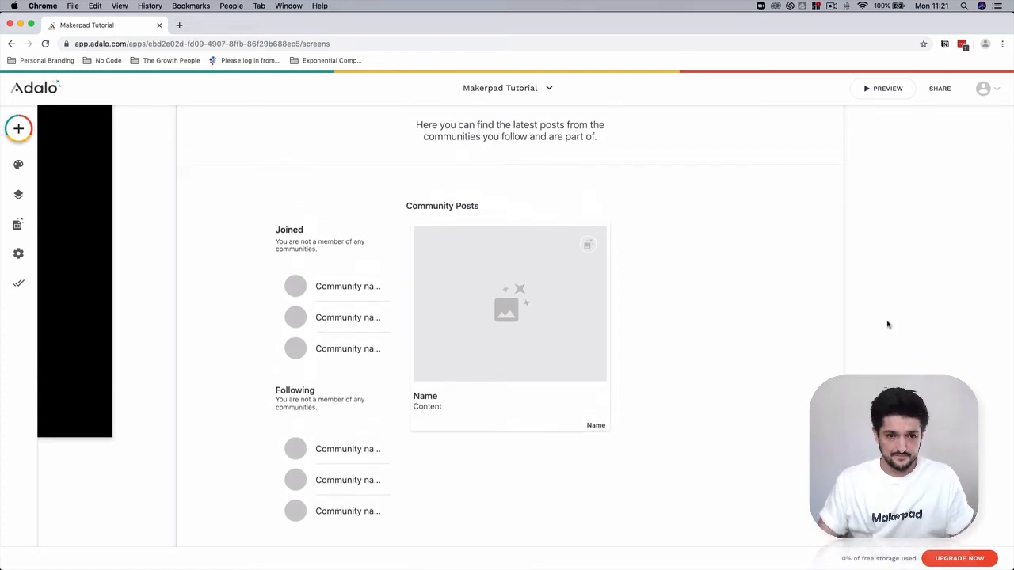
scroll(903, 343, down, 1)
scroll(913, 341, up, 2)
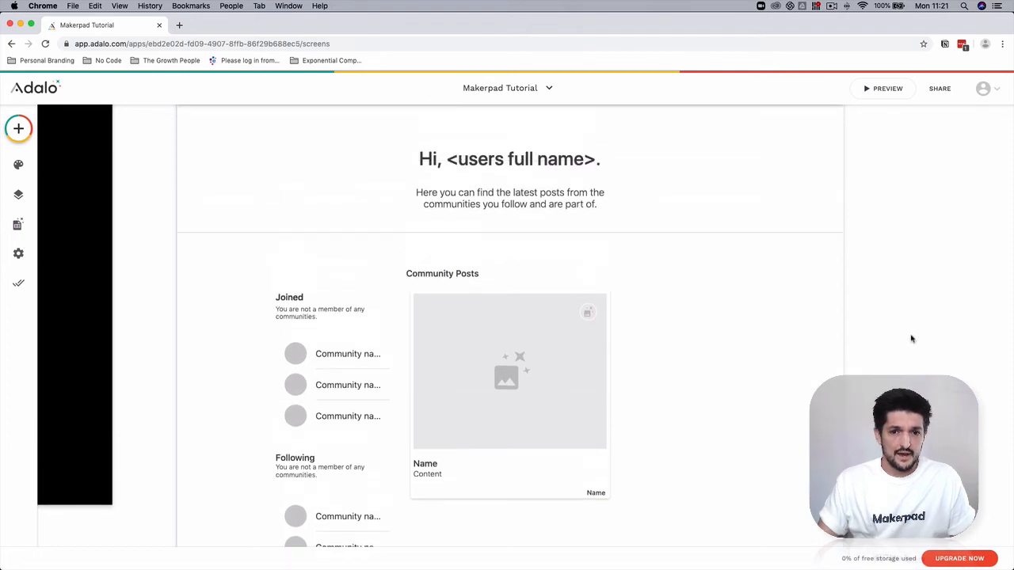
scroll(439, 329, down, 1)
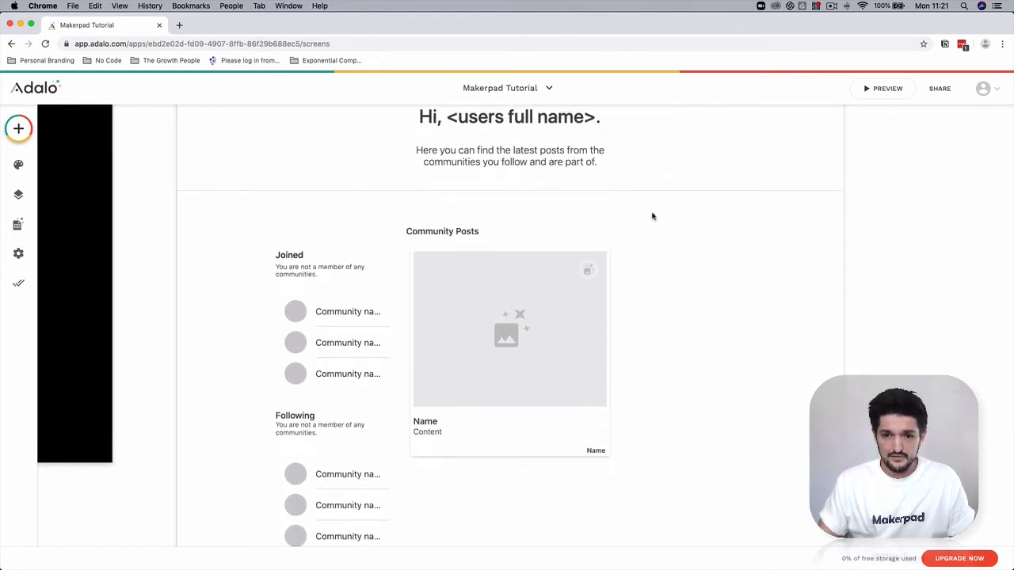
scroll(719, 451, up, 4)
scroll(758, 502, down, 5)
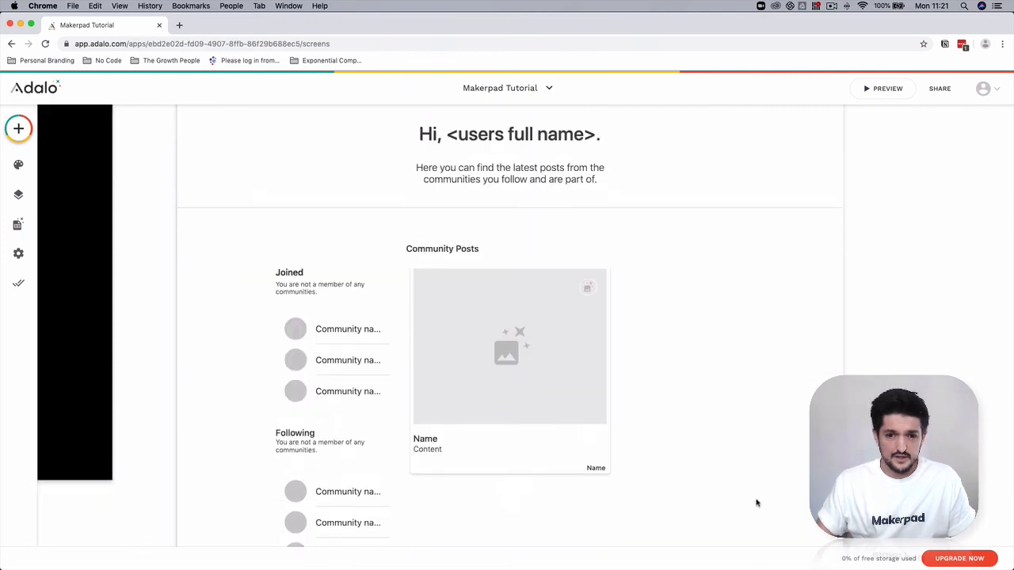